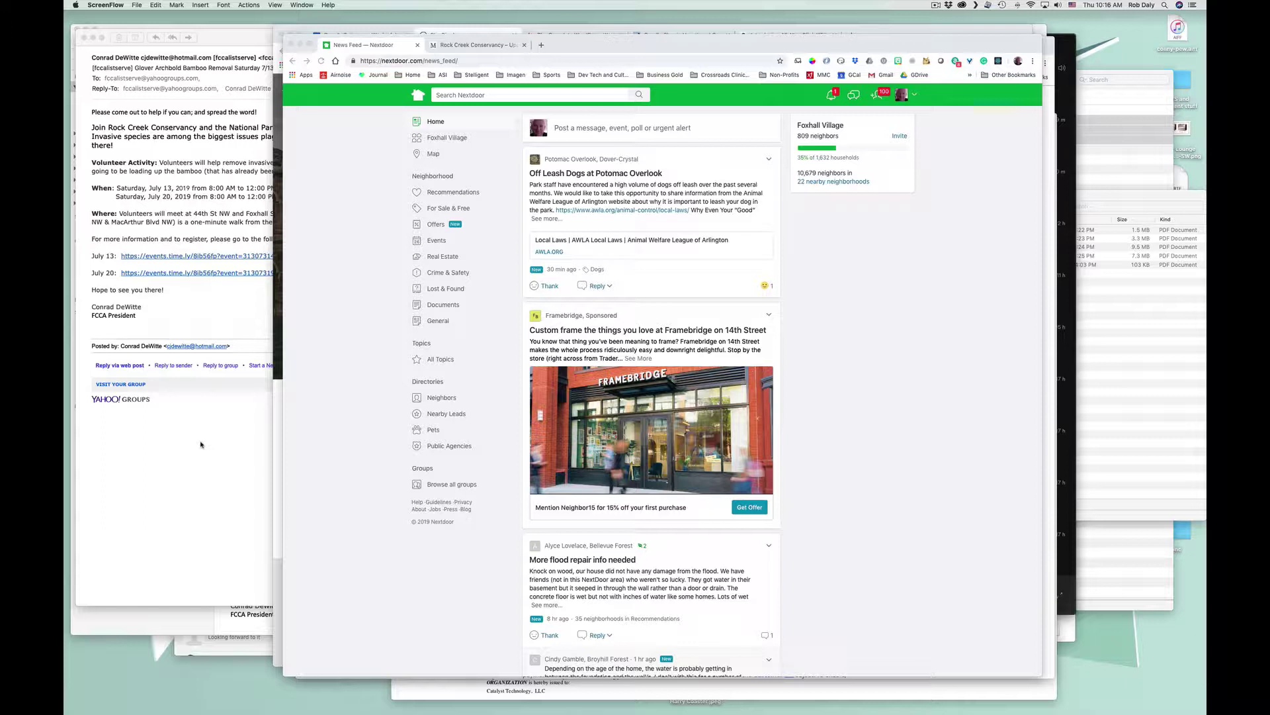
Step: Review the bamboo removal email and the Rock Creek Conservancy upcoming events page on the FCCA website
{"action": "left_click", "coordinate": [191, 191]}
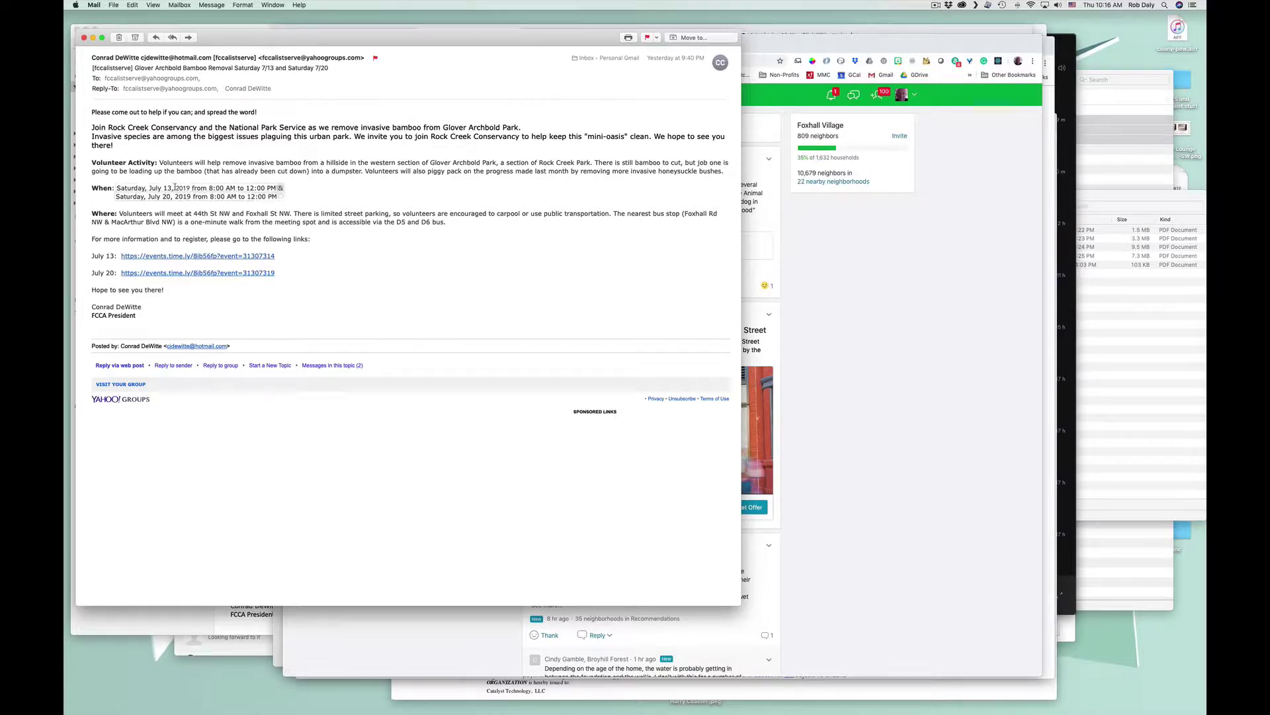
{"action": "left_click", "coordinate": [844, 241]}
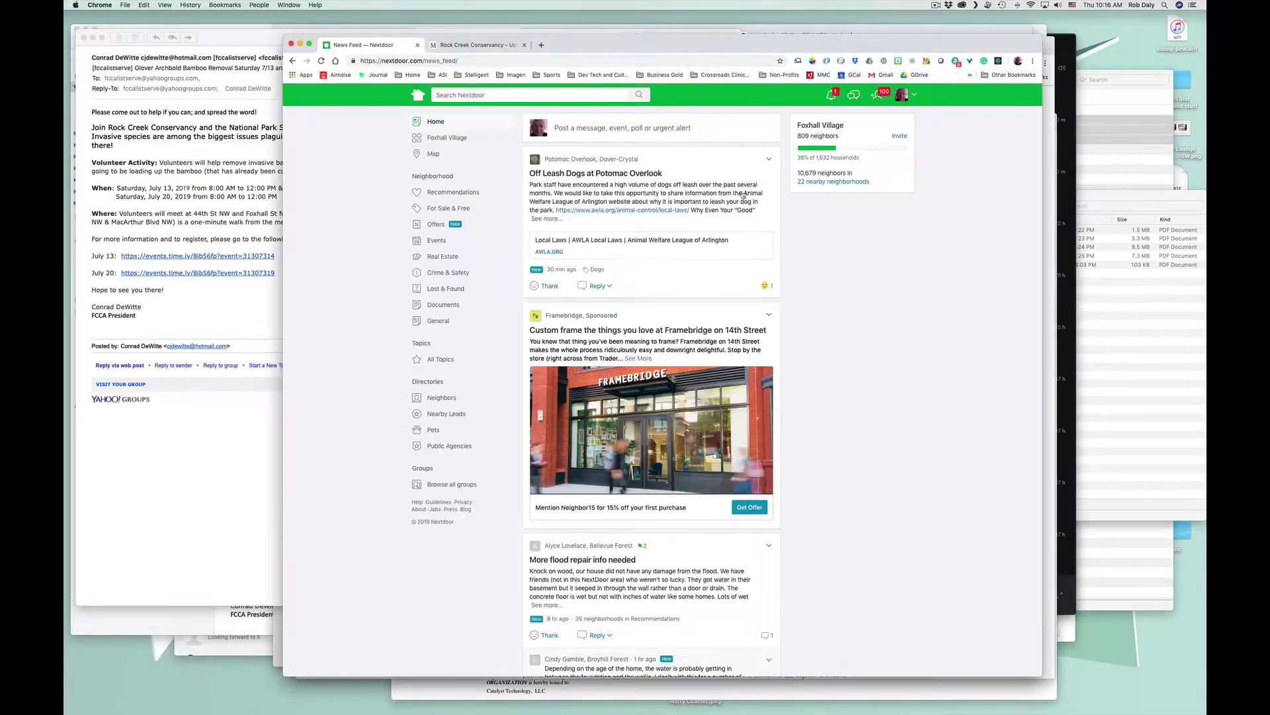
{"action": "left_click", "coordinate": [465, 45]}
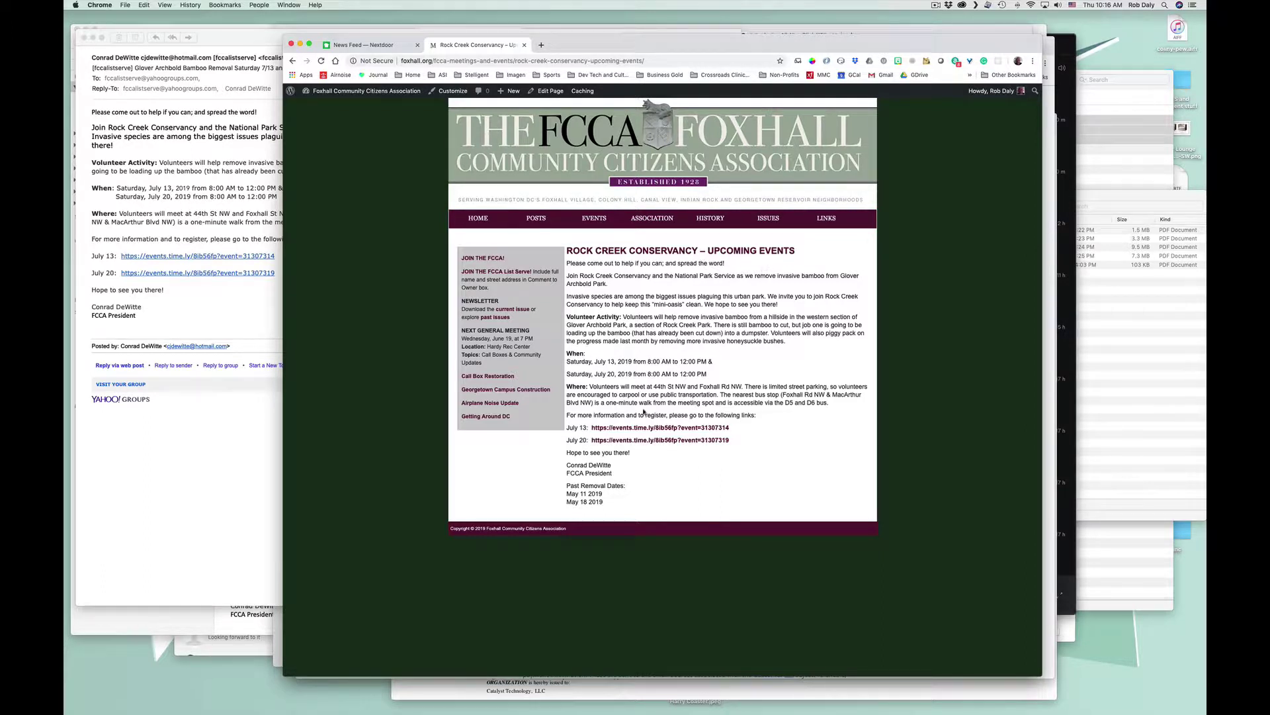
{"action": "mouse_move", "coordinate": [594, 223]}
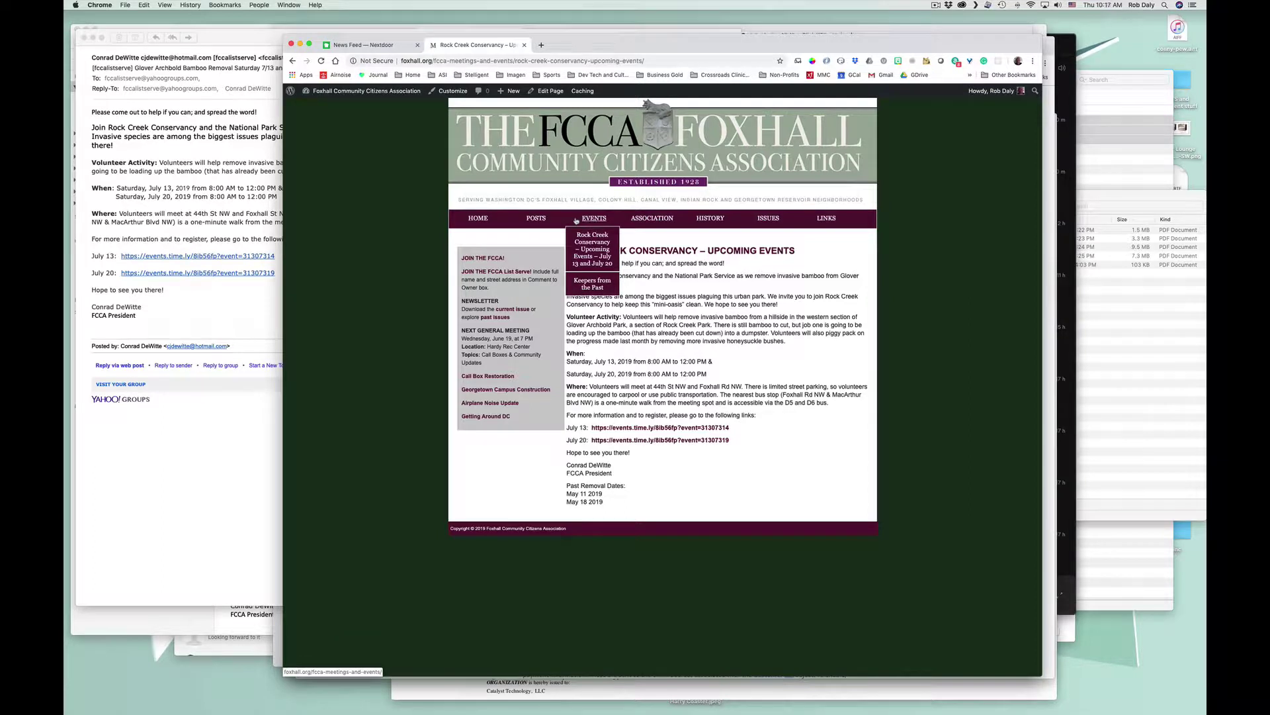
{"action": "mouse_move", "coordinate": [536, 221]}
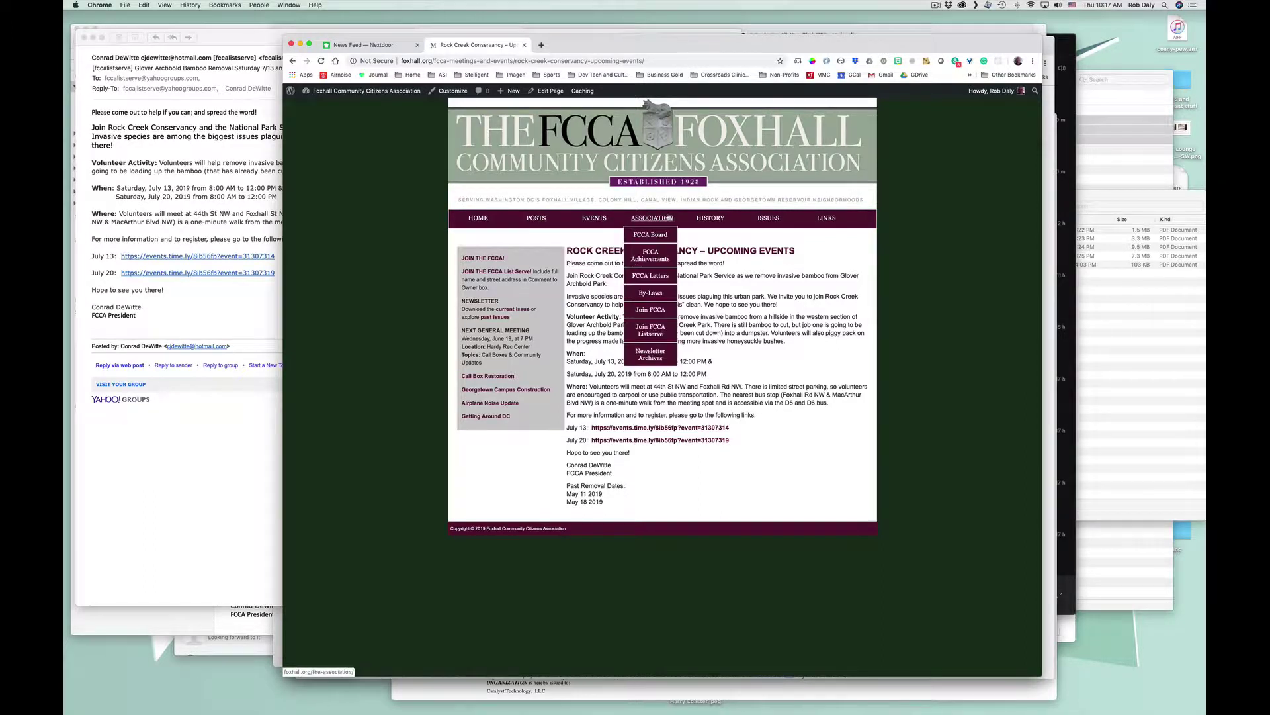
{"action": "mouse_move", "coordinate": [705, 219]}
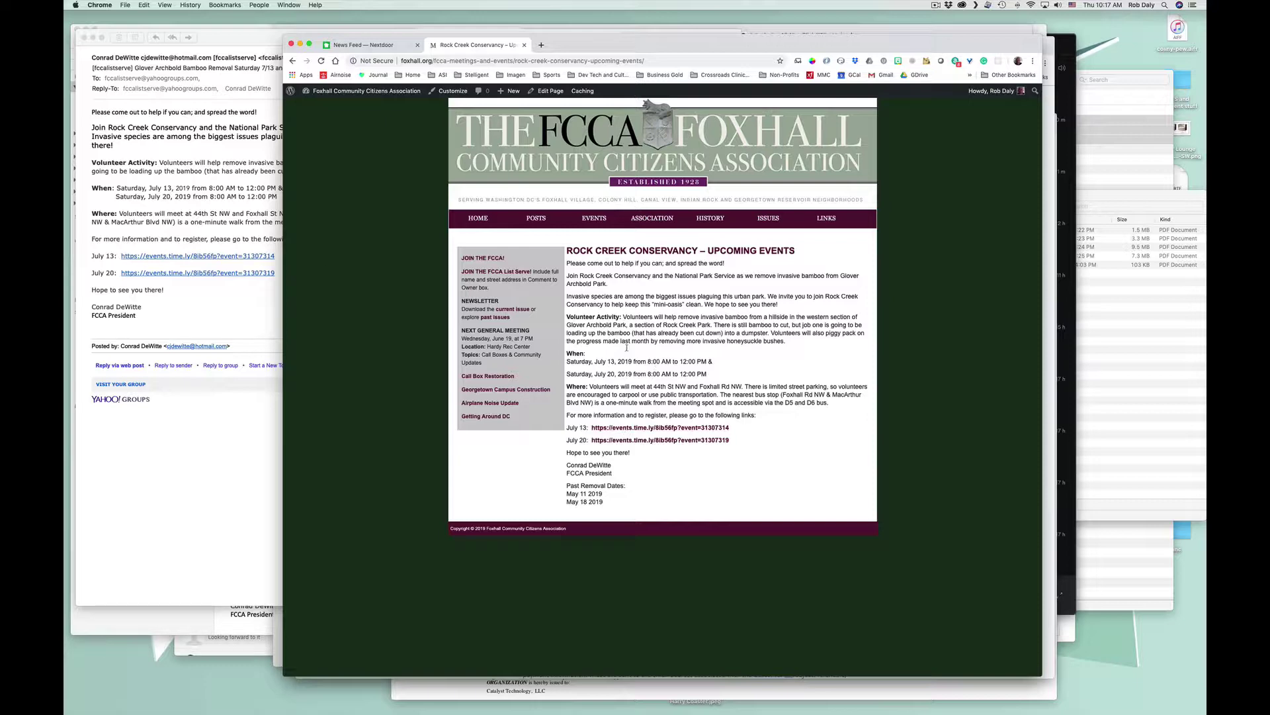
Step: Switch to the Nextdoor news feed and start a new event post
{"action": "left_click", "coordinate": [375, 46]}
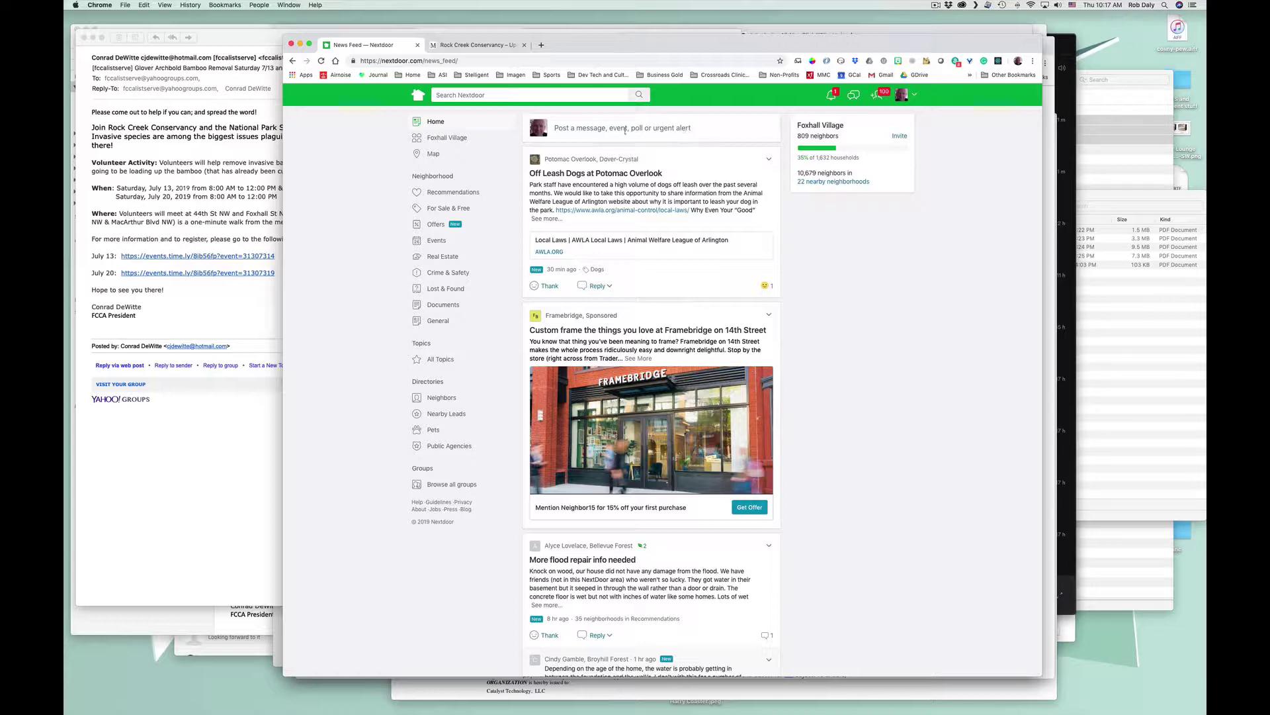
{"action": "left_click", "coordinate": [574, 131]}
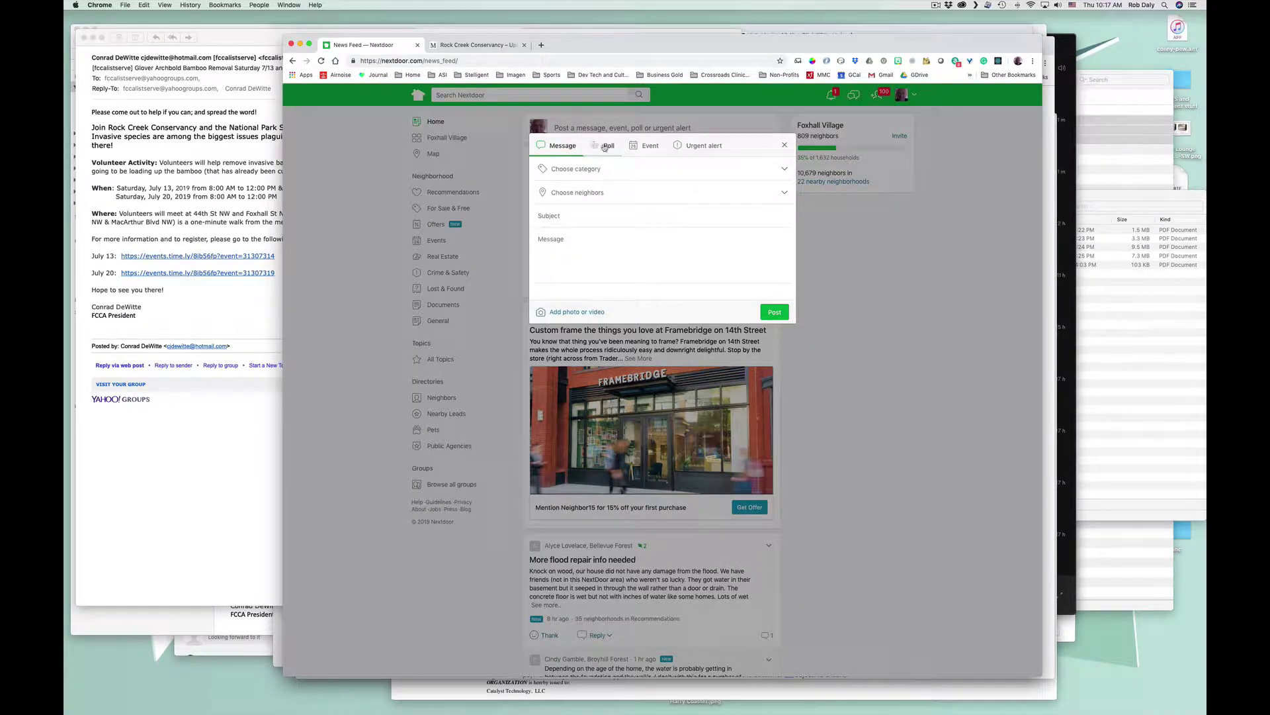
{"action": "left_click", "coordinate": [646, 147]}
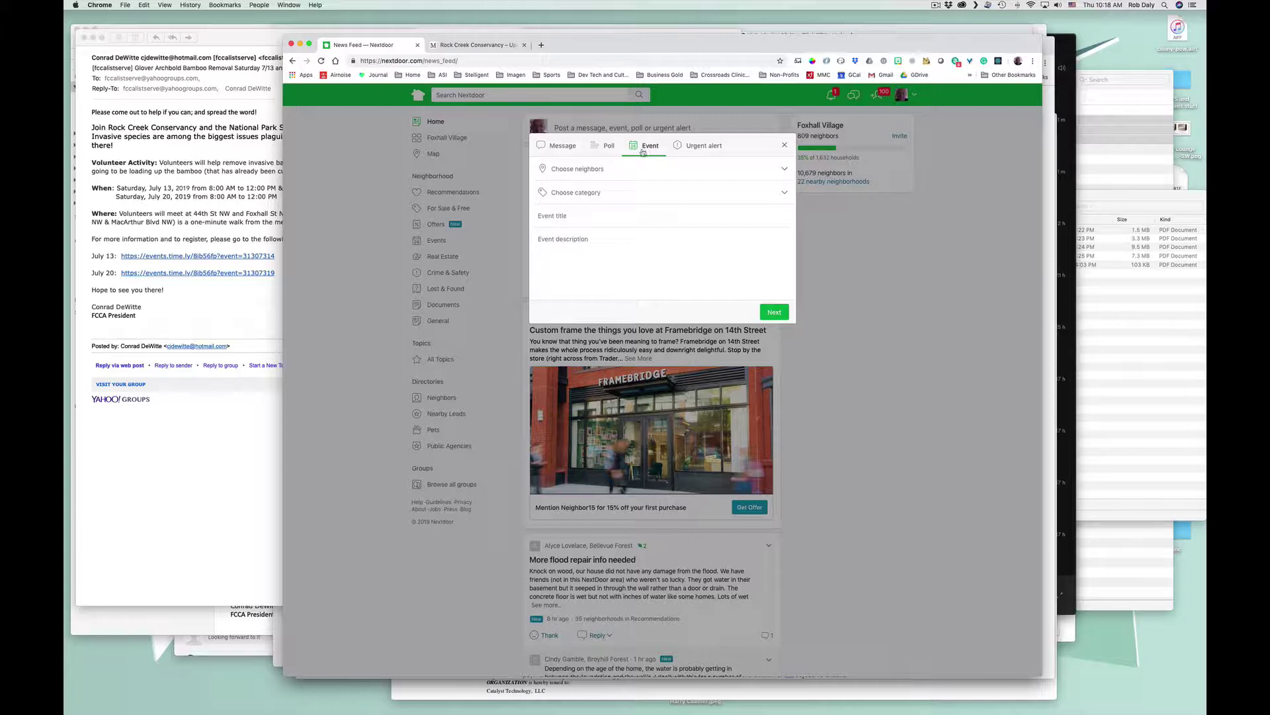
Step: Set the event's audience to Foxhall Village + Nearby and its category to Other
{"action": "left_click", "coordinate": [599, 170]}
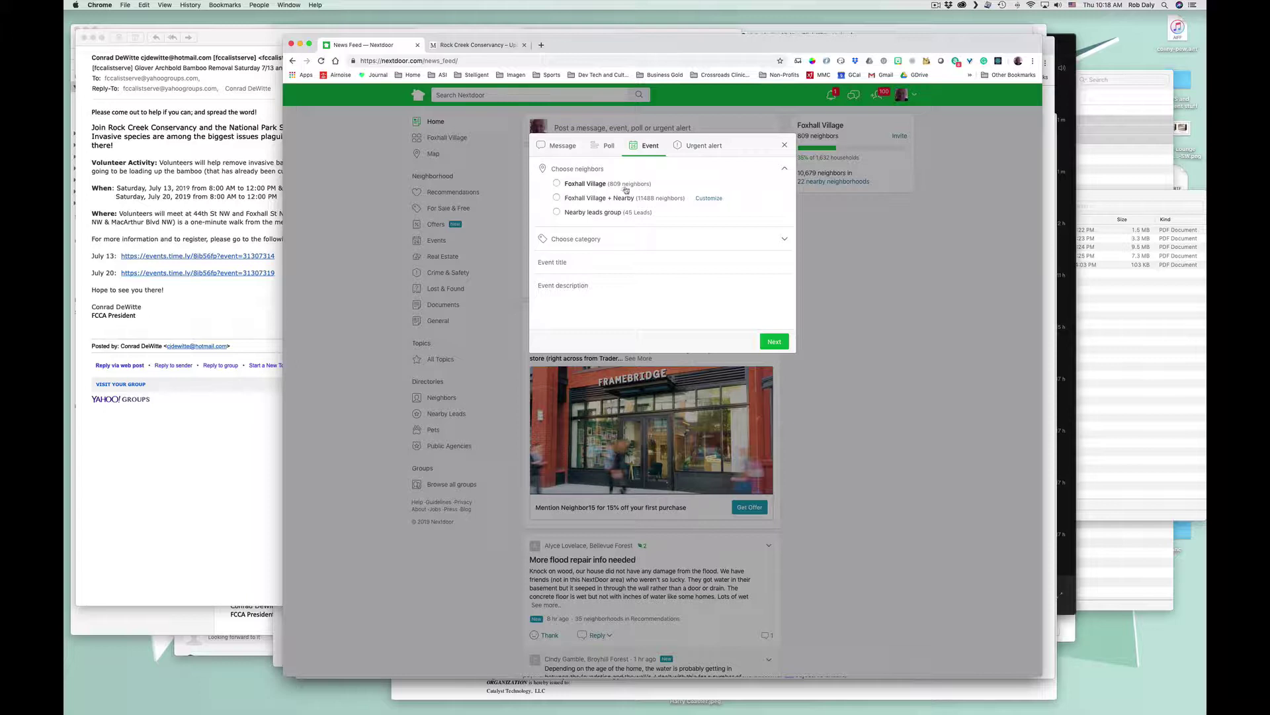
{"action": "left_click", "coordinate": [557, 197]}
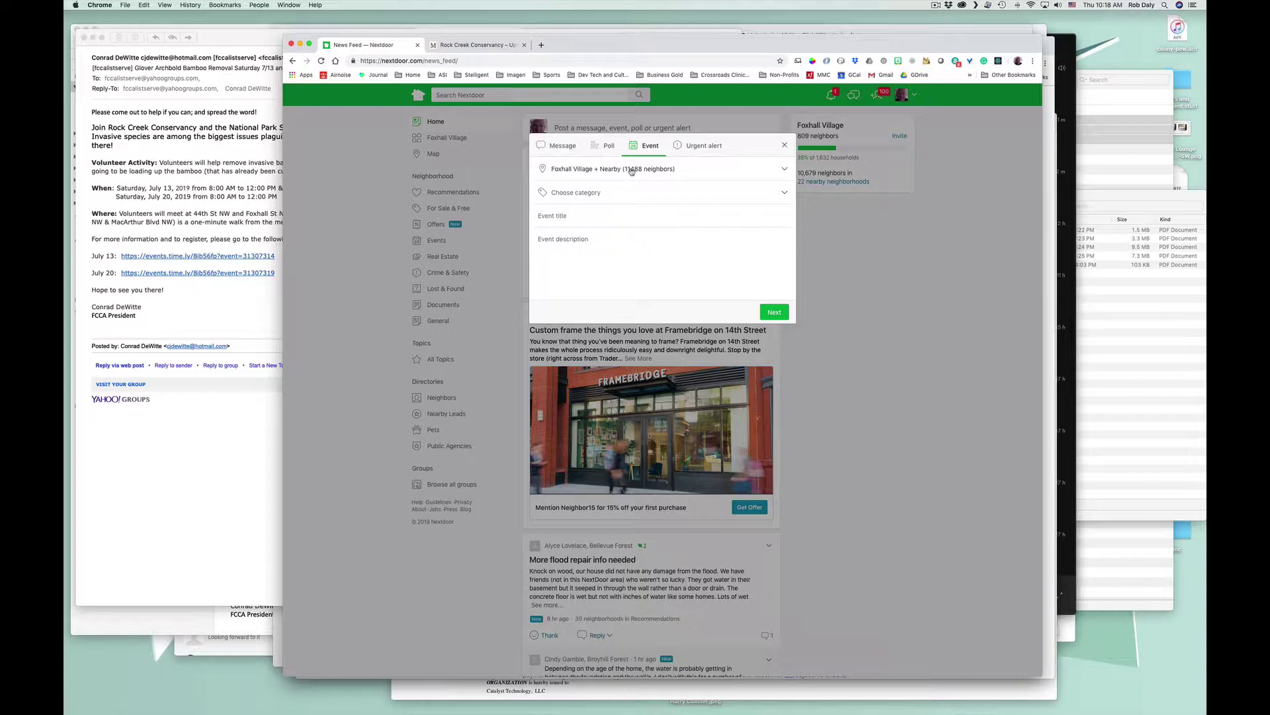
{"action": "left_click", "coordinate": [601, 194]}
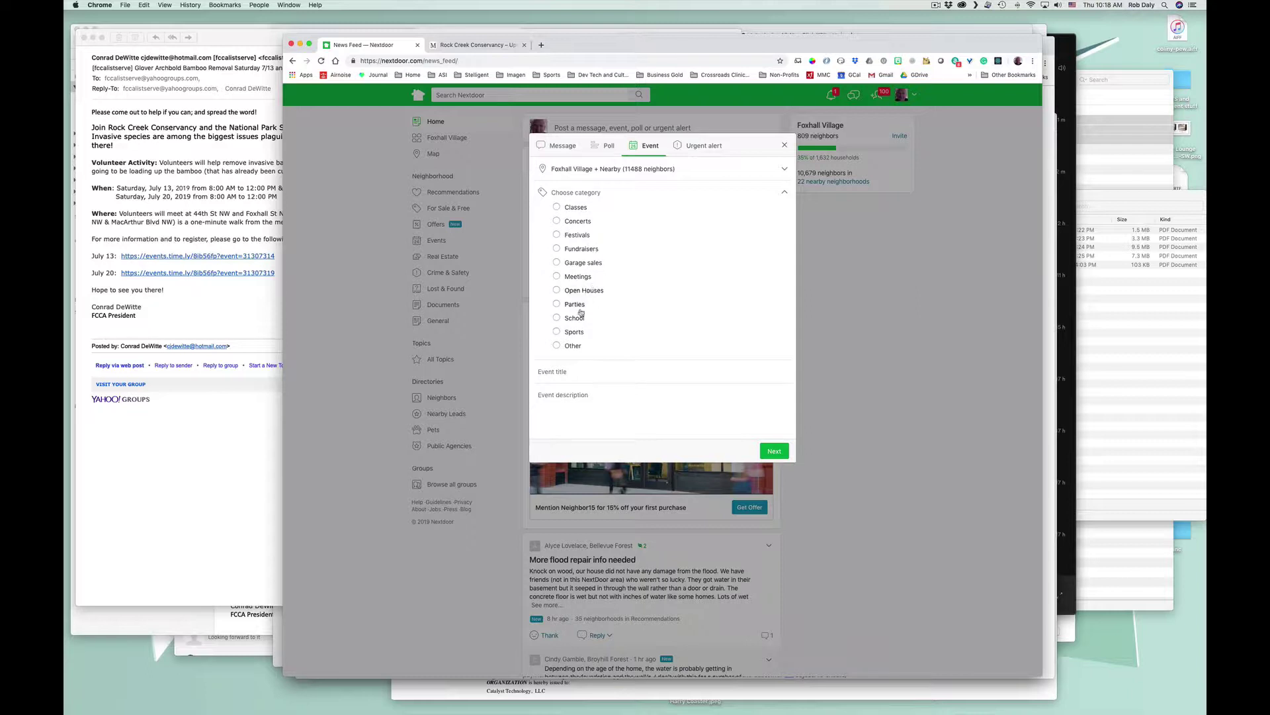
{"action": "left_click", "coordinate": [557, 346]}
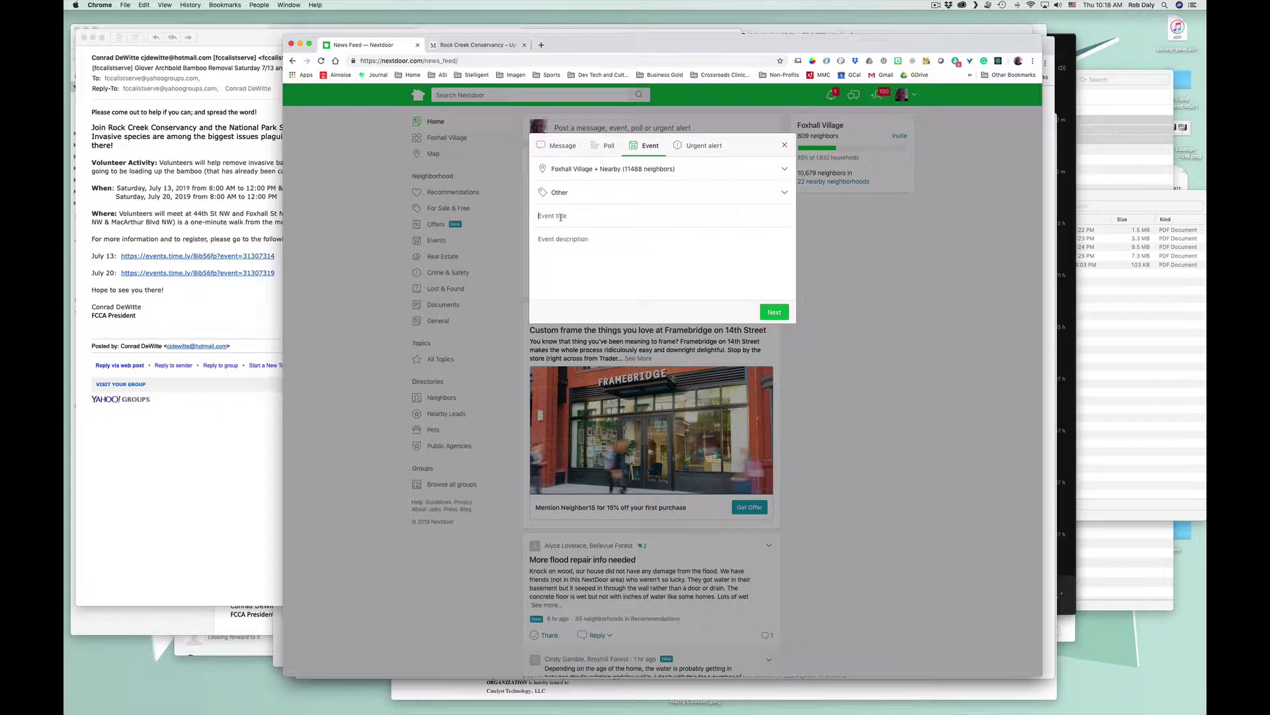
Step: Copy "Glover Archbold Bamboo Removal Saturday 7/13" from the email's subject line into the event title
{"action": "left_click", "coordinate": [215, 170]}
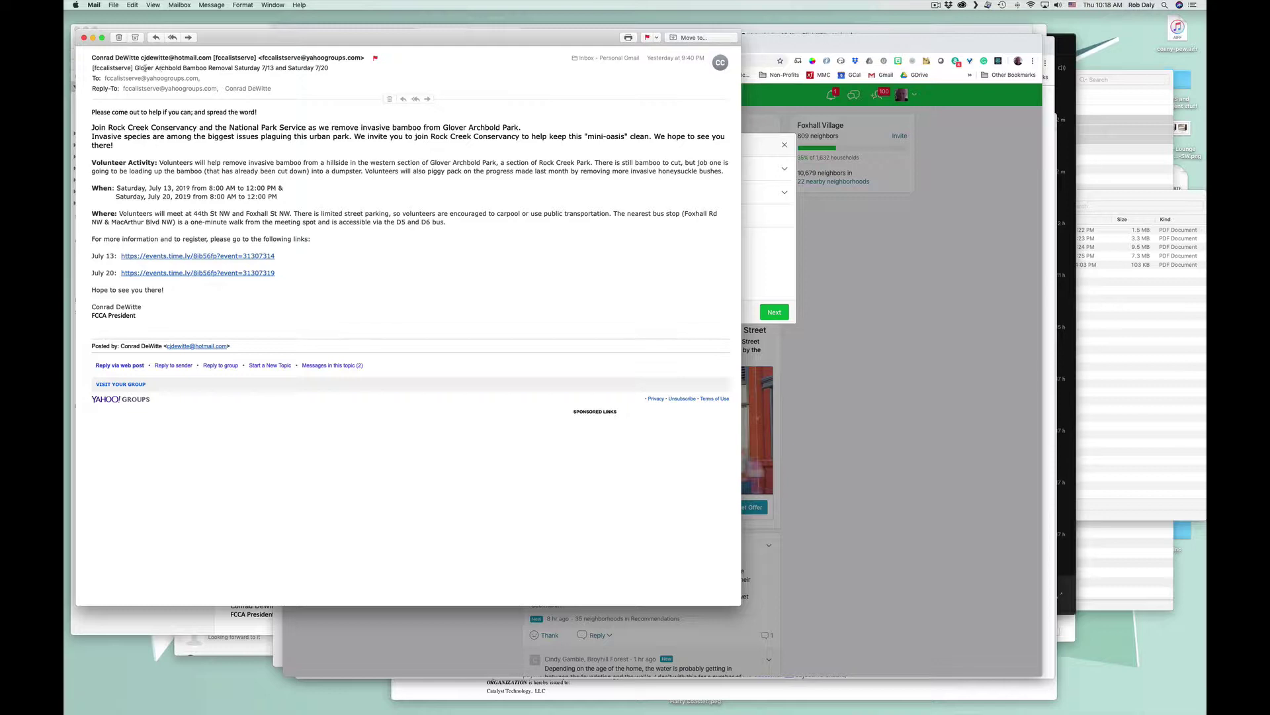
{"action": "left_click_drag", "start_coordinate": [135, 67], "coordinate": [274, 69]}
{"action": "key", "text": "super+c"}
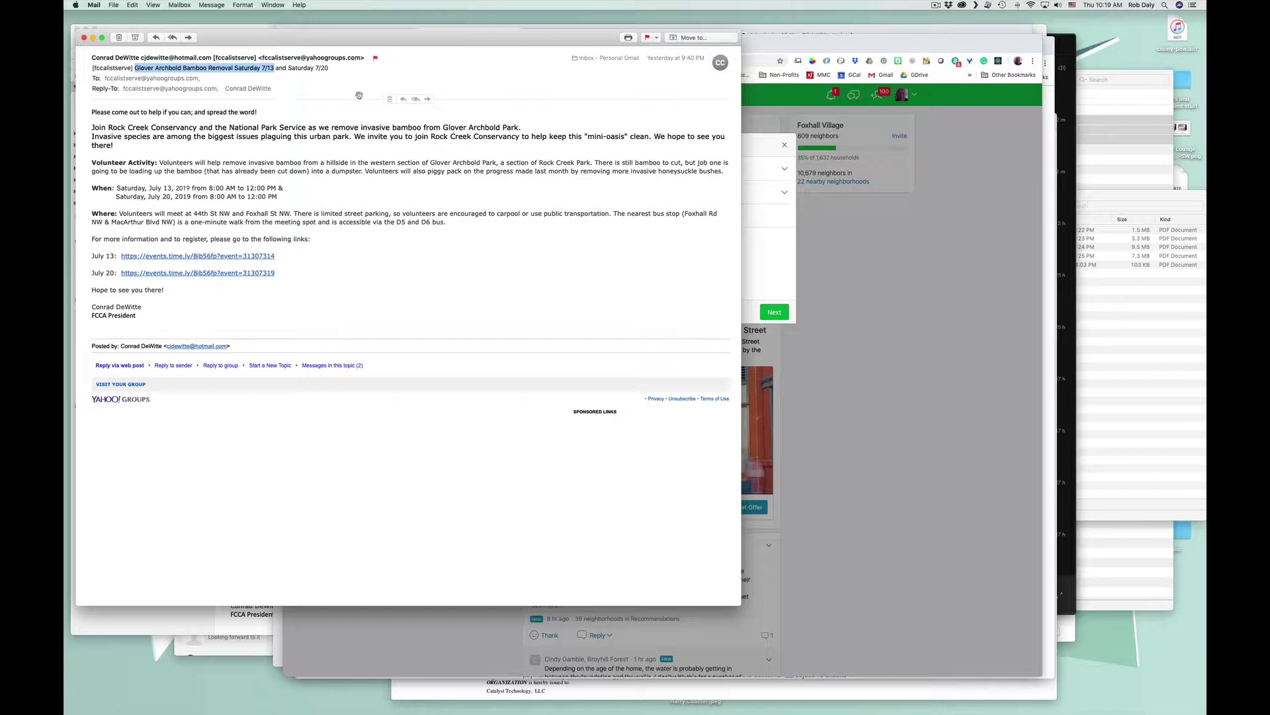
{"action": "left_click", "coordinate": [780, 244]}
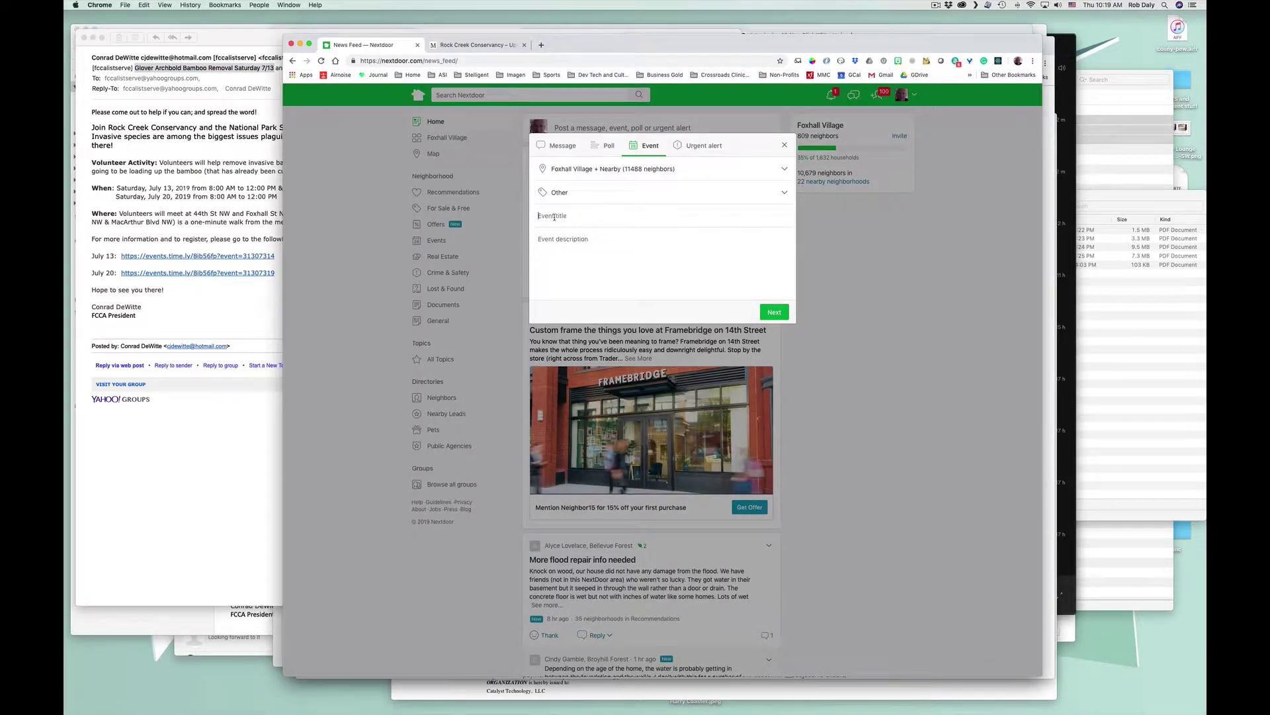
{"action": "key", "text": "super+v"}
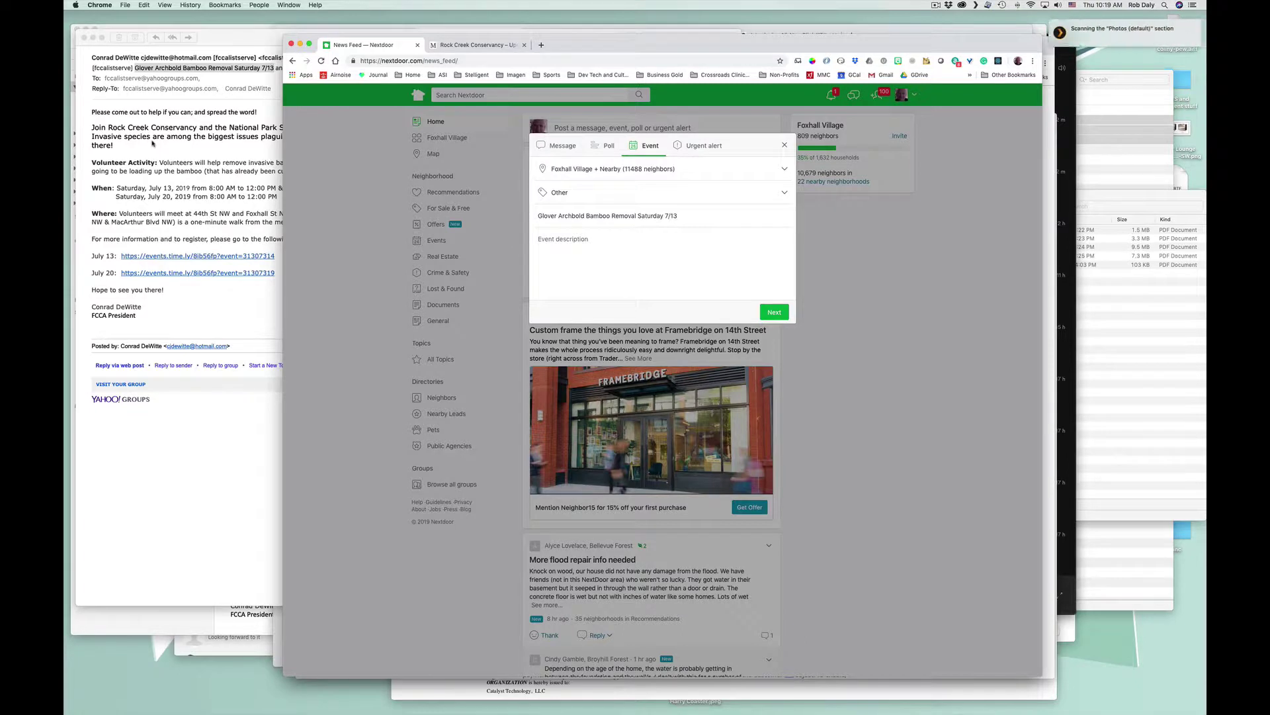
Step: Copy the email's full message, from "Please come out to help" through "FCCA President", into the event description
{"action": "left_click", "coordinate": [137, 169]}
{"action": "left_click", "coordinate": [95, 117]}
{"action": "mouse_move", "coordinate": [96, 118]}
{"action": "left_mouse_down"}
{"action": "mouse_move", "coordinate": [179, 173]}
{"action": "mouse_move", "coordinate": [281, 195]}
{"action": "mouse_move", "coordinate": [220, 213]}
{"action": "mouse_move", "coordinate": [278, 218]}
{"action": "mouse_move", "coordinate": [265, 255]}
{"action": "mouse_move", "coordinate": [280, 272]}
{"action": "mouse_move", "coordinate": [296, 265]}
{"action": "mouse_move", "coordinate": [304, 318]}
{"action": "left_mouse_up"}
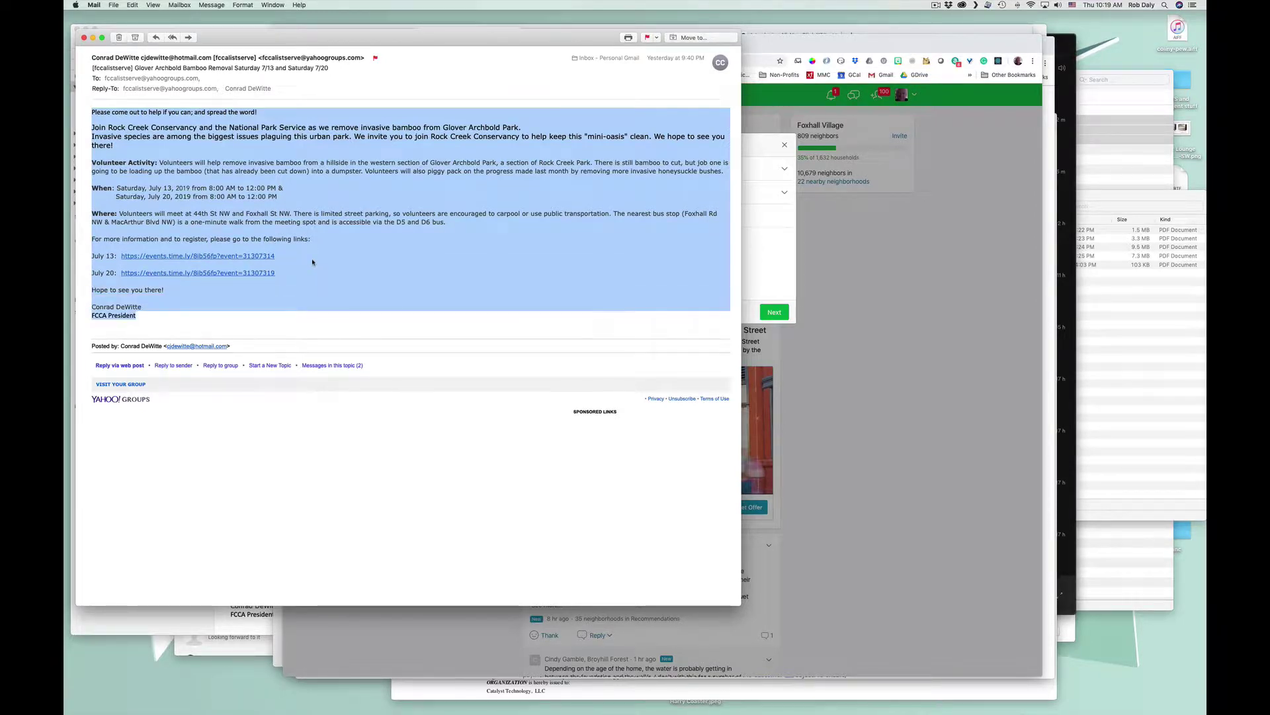
{"action": "left_click", "coordinate": [741, 257]}
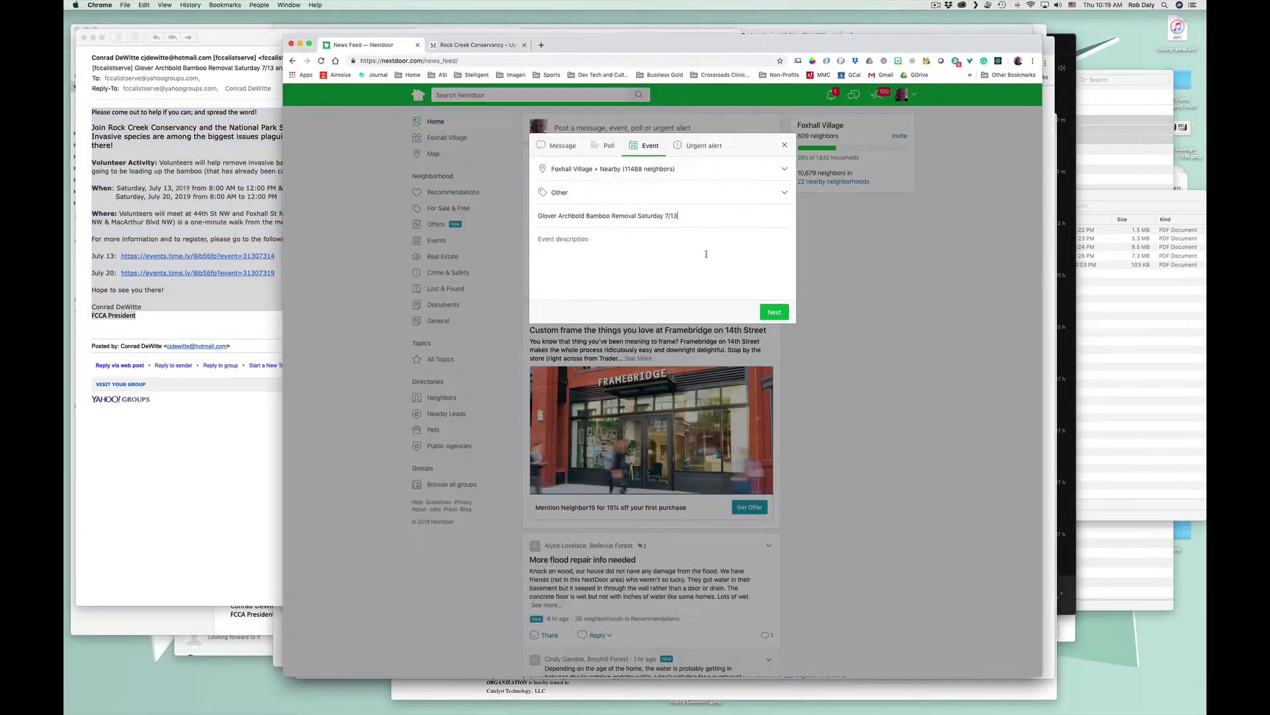
{"action": "left_click", "coordinate": [590, 240]}
{"action": "key", "text": "super+v"}
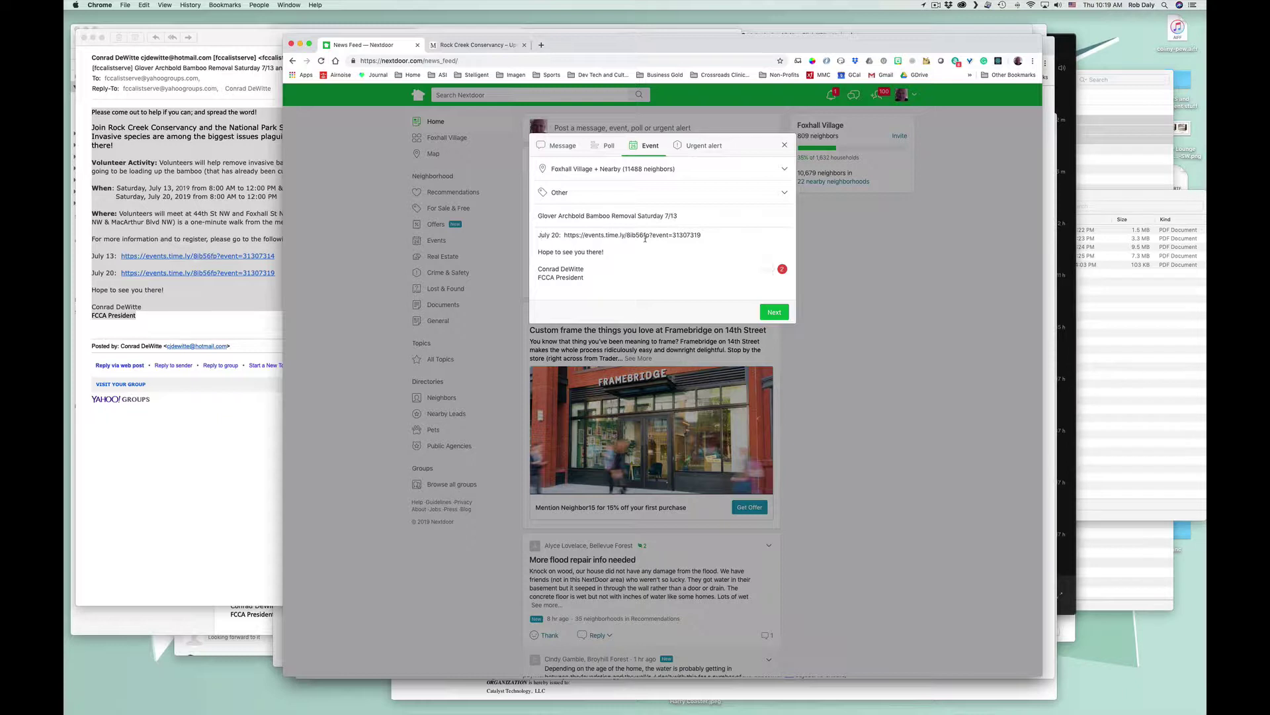
Step: Delete the July 20 registration link line from the event description
{"action": "scroll", "coordinate": [645, 238], "scroll_direction": "up", "scroll_amount": 3}
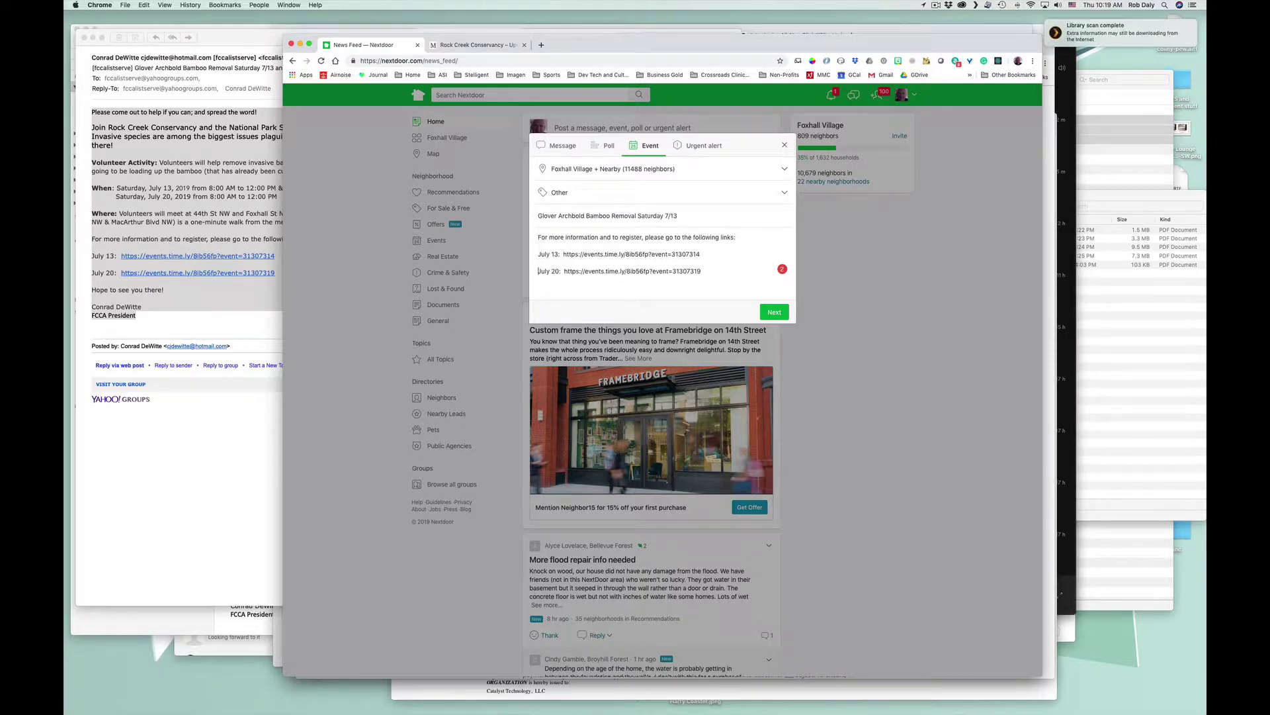
{"action": "left_click_drag", "start_coordinate": [540, 271], "coordinate": [539, 243]}
{"action": "key", "text": "BackSpace"}
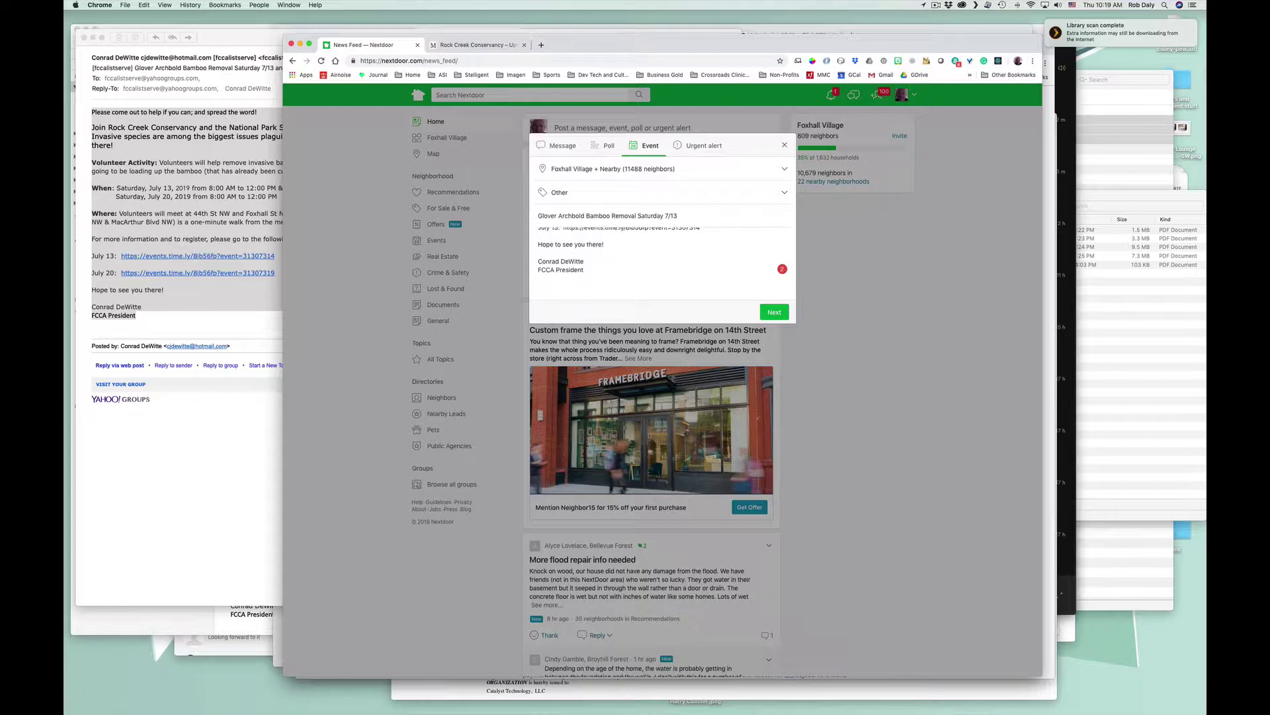
Step: Add the line "We will have also have a second day/event on July 20." below the July 13 link in the description
{"action": "key", "text": "Return"}
{"action": "key", "text": "Return"}
{"action": "key", "text": "Up"}
{"action": "key", "text": "Up"}
{"action": "type", "text": "W"}
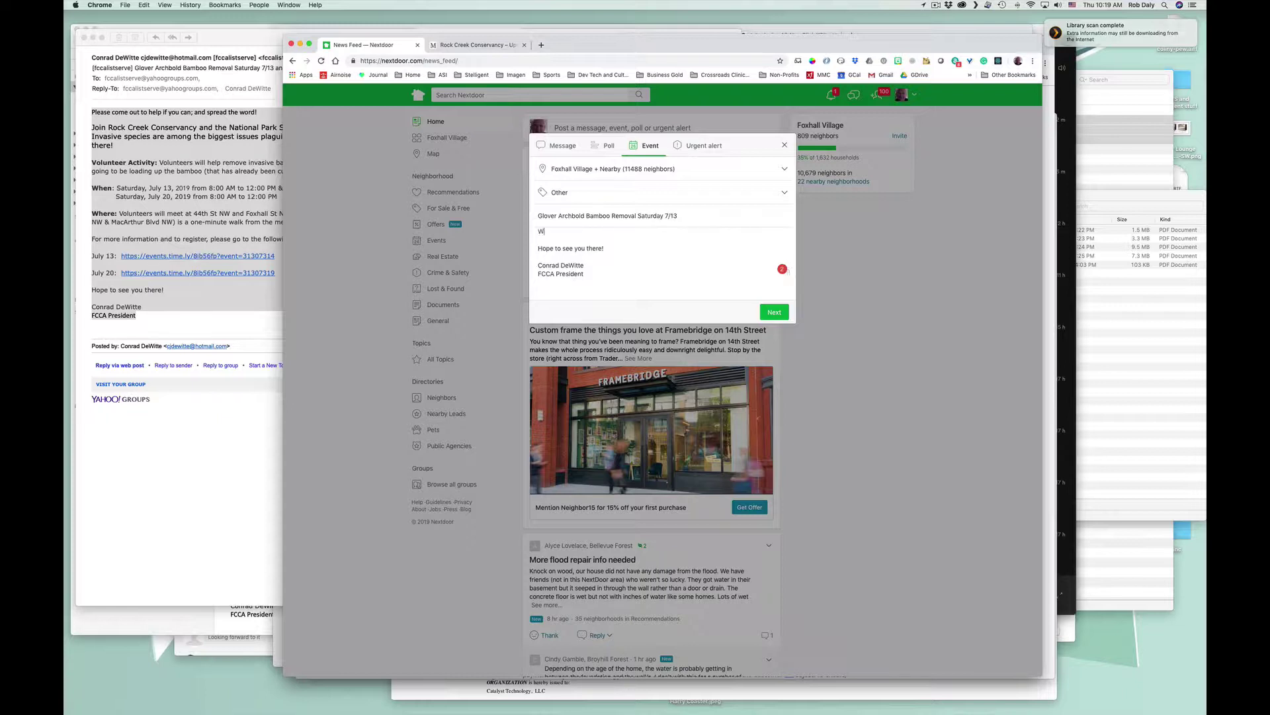
{"action": "type", "text": "e will have a second "}
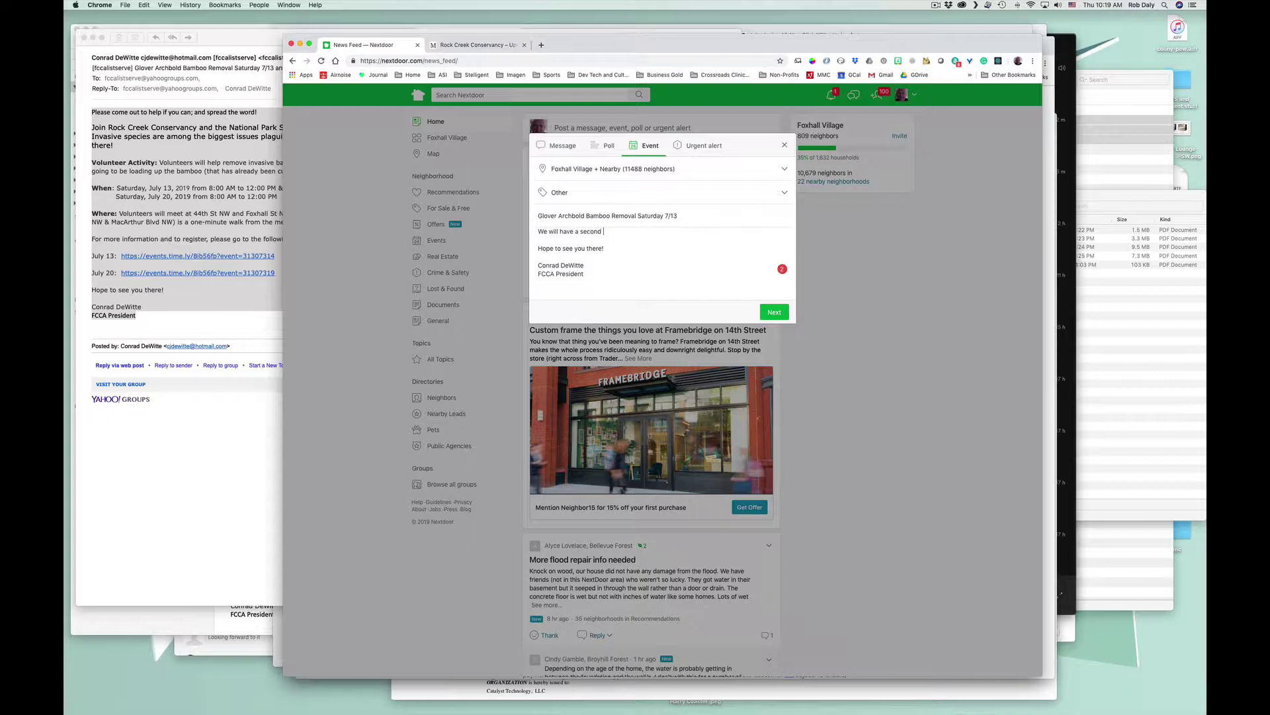
{"action": "type", "text": "day "}
{"action": "type", "text": "on th"}
{"action": "type", "text": "July 20"}
{"action": "type", "text": "/e"}
{"action": "type", "text": "t"}
{"action": "type", "text": "lso ha"}
{"action": "type", "text": "ve a"}
Step: Change "links" to "link" in the description's sentence about more information and registering
{"action": "type", "text": "For more information and to register, please go to the following links:  July 13:  https://events.time.ly/8ib56fp?event=31307314"}
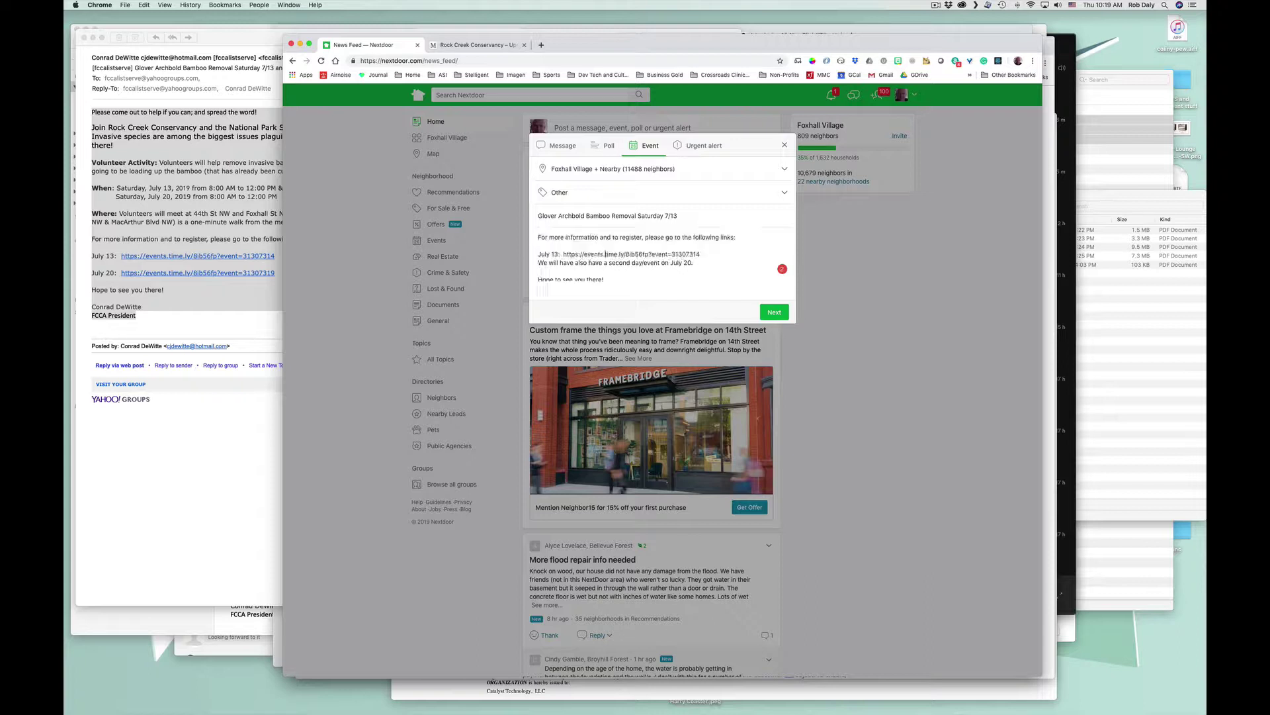
{"action": "key", "text": "Up"}
{"action": "key", "text": "Up"}
{"action": "key", "text": "Up"}
{"action": "key", "text": "Up"}
{"action": "key", "text": "Down"}
{"action": "key", "text": "Down"}
{"action": "key", "text": "Down"}
{"action": "key", "text": "Down"}
{"action": "key", "text": "Down"}
{"action": "key", "text": "Down"}
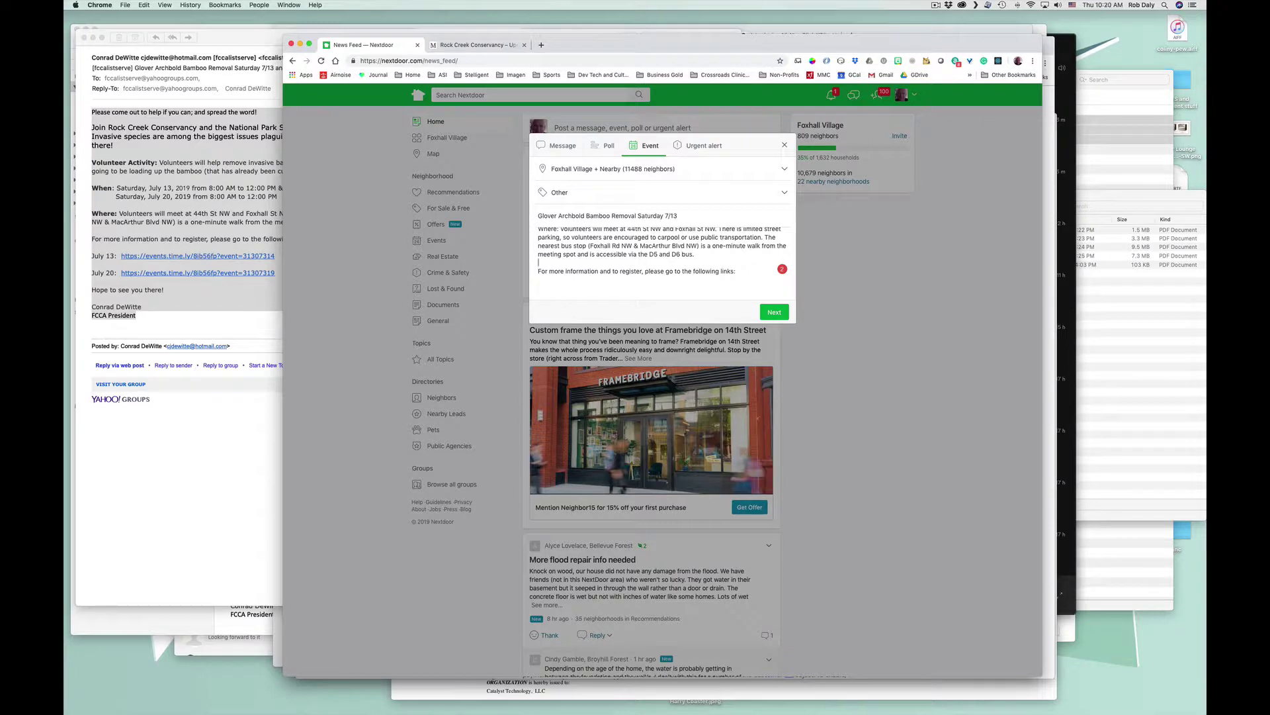
{"action": "key", "text": "Down"}
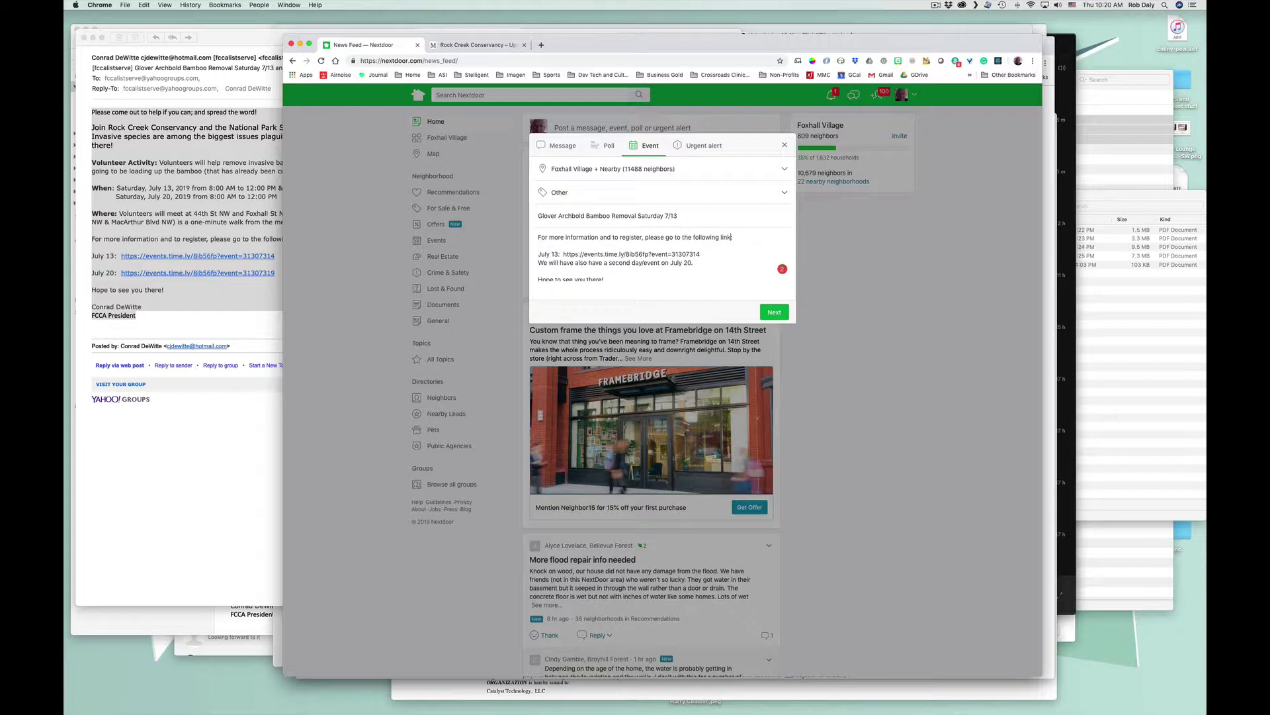
Step: Remove the July 20 date and the trailing "&" from the description's When section, keeping only Saturday, July 13
{"action": "key", "text": "Up"}
{"action": "key", "text": "Up"}
{"action": "key", "text": "Up"}
{"action": "key", "text": "Up"}
{"action": "key", "text": "Up"}
{"action": "key", "text": "Up"}
{"action": "key", "text": "Up"}
{"action": "key", "text": "Up"}
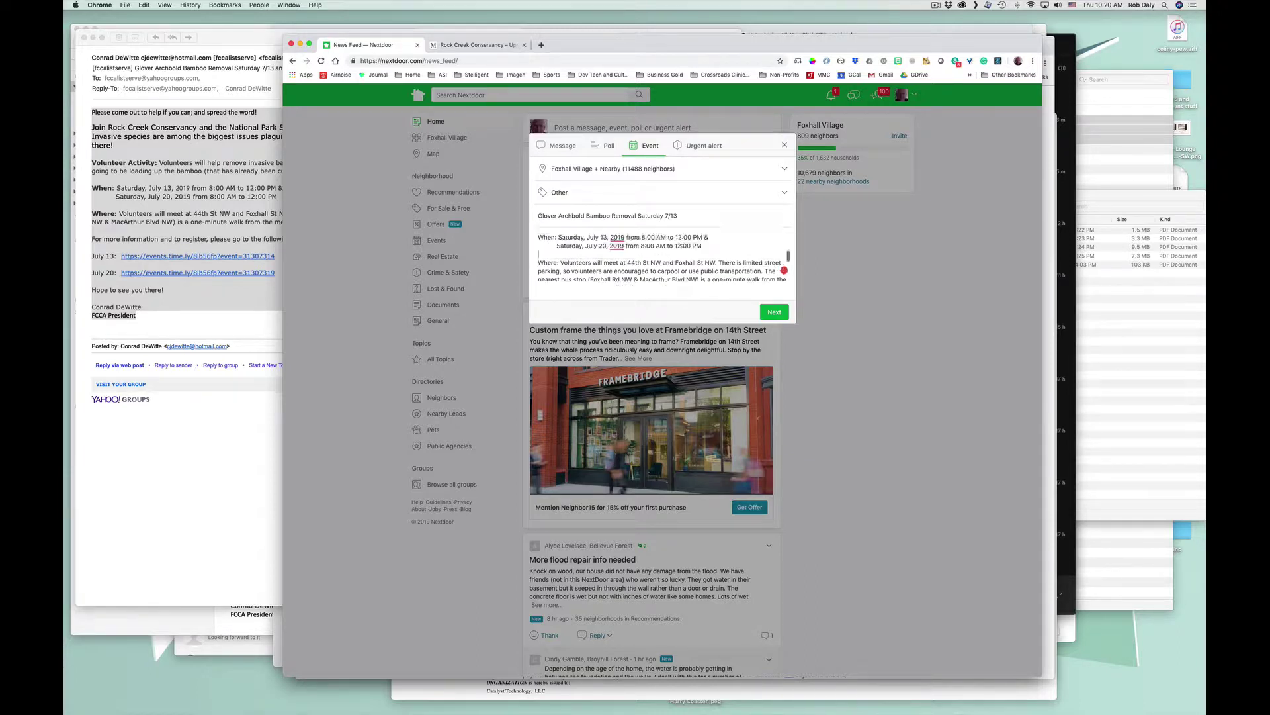
{"action": "key", "text": "Down"}
{"action": "key", "text": "shift+Down"}
{"action": "key", "text": "BackSpace"}
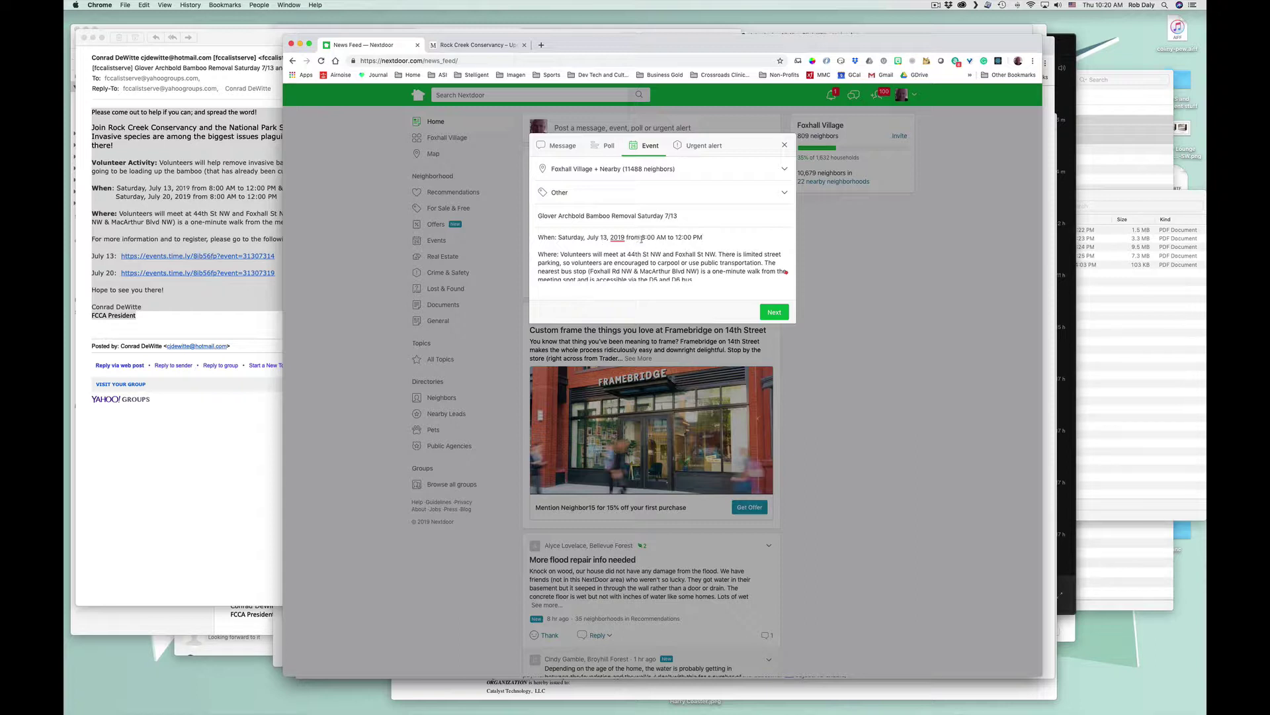
Step: Insert a blank line after "bamboo from Glover Archbold Park." to separate the two introductory paragraphs
{"action": "scroll", "coordinate": [733, 287], "scroll_direction": "up", "scroll_amount": 10}
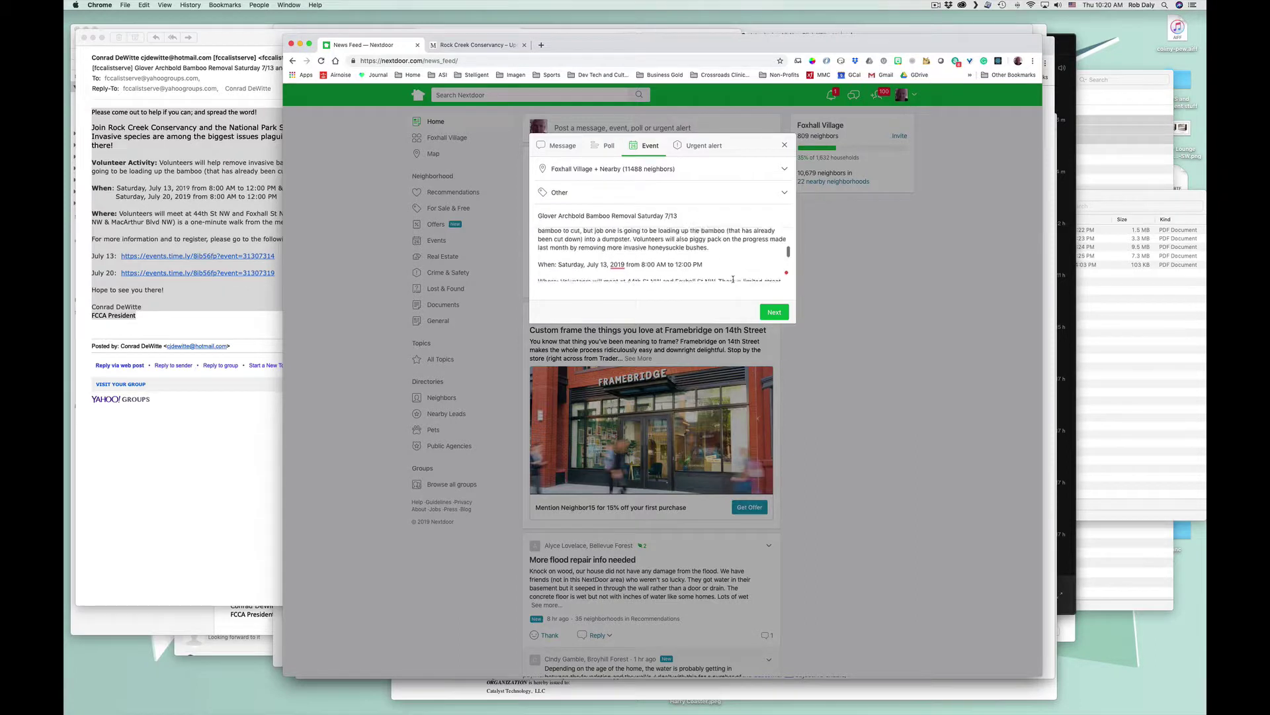
{"action": "scroll", "coordinate": [718, 273], "scroll_direction": "up", "scroll_amount": 2}
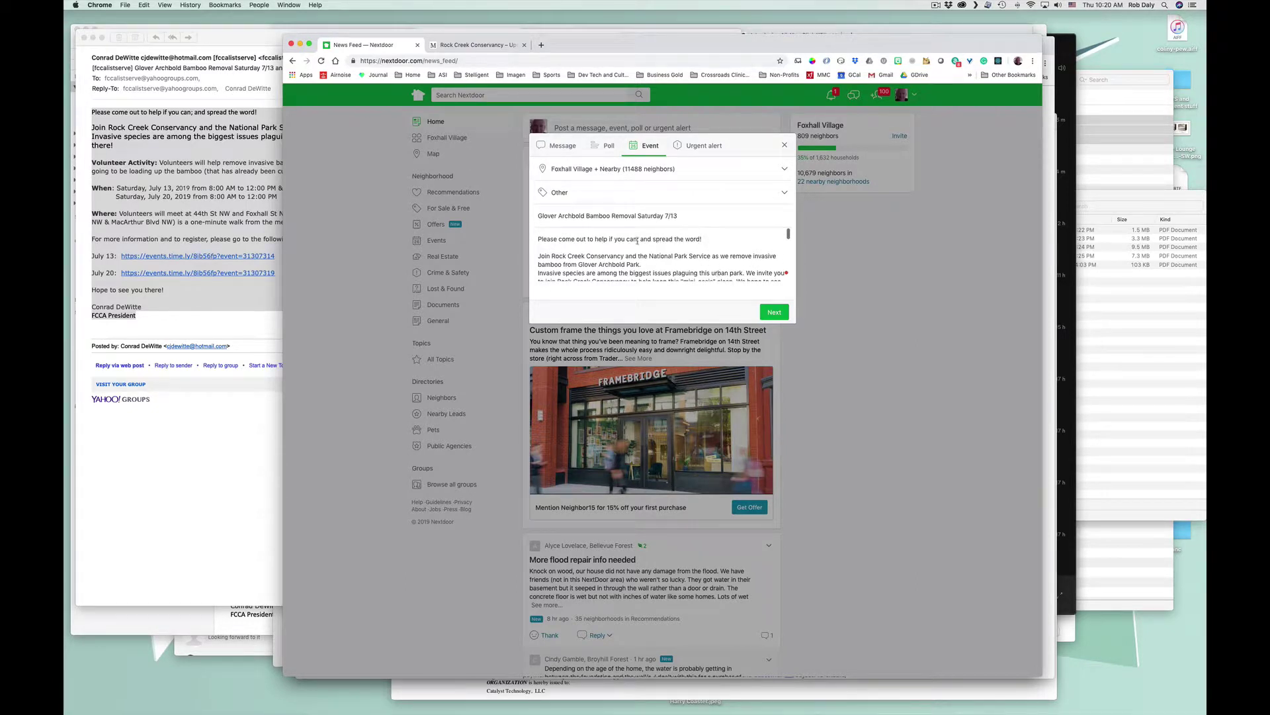
{"action": "scroll", "coordinate": [649, 253], "scroll_direction": "down", "scroll_amount": 1}
{"action": "left_click", "coordinate": [653, 256]}
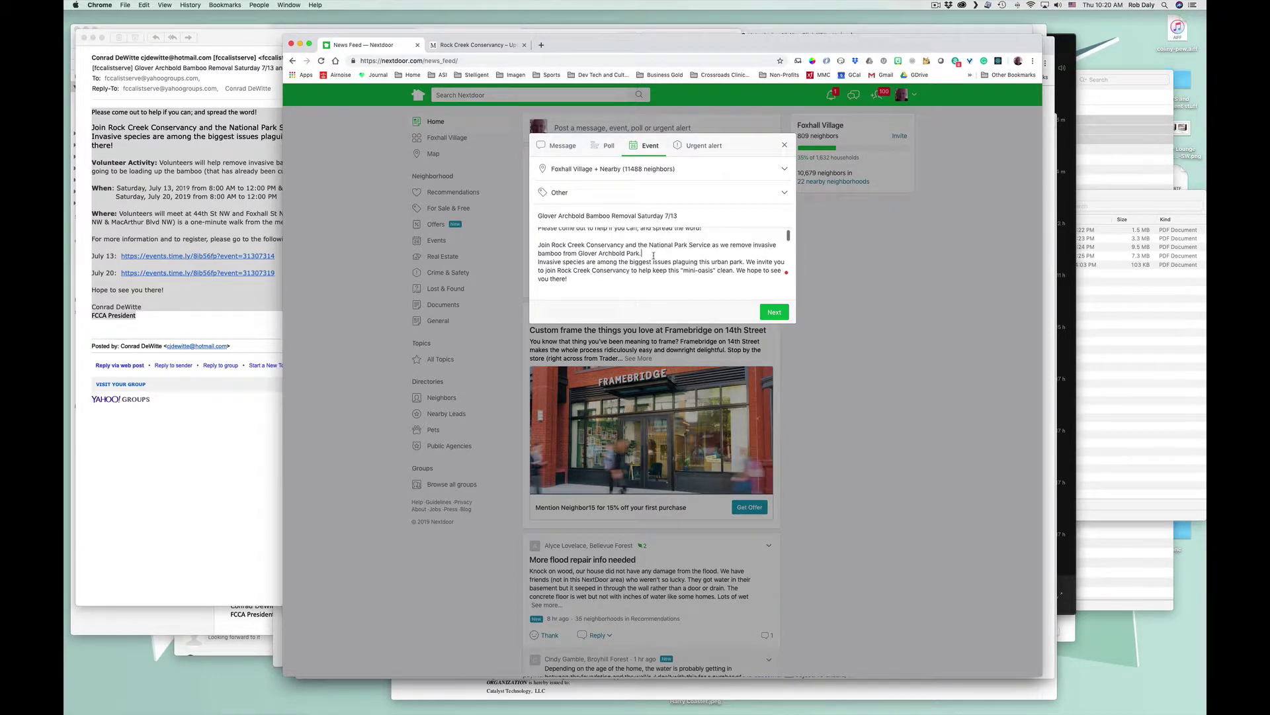
{"action": "key", "text": "Return"}
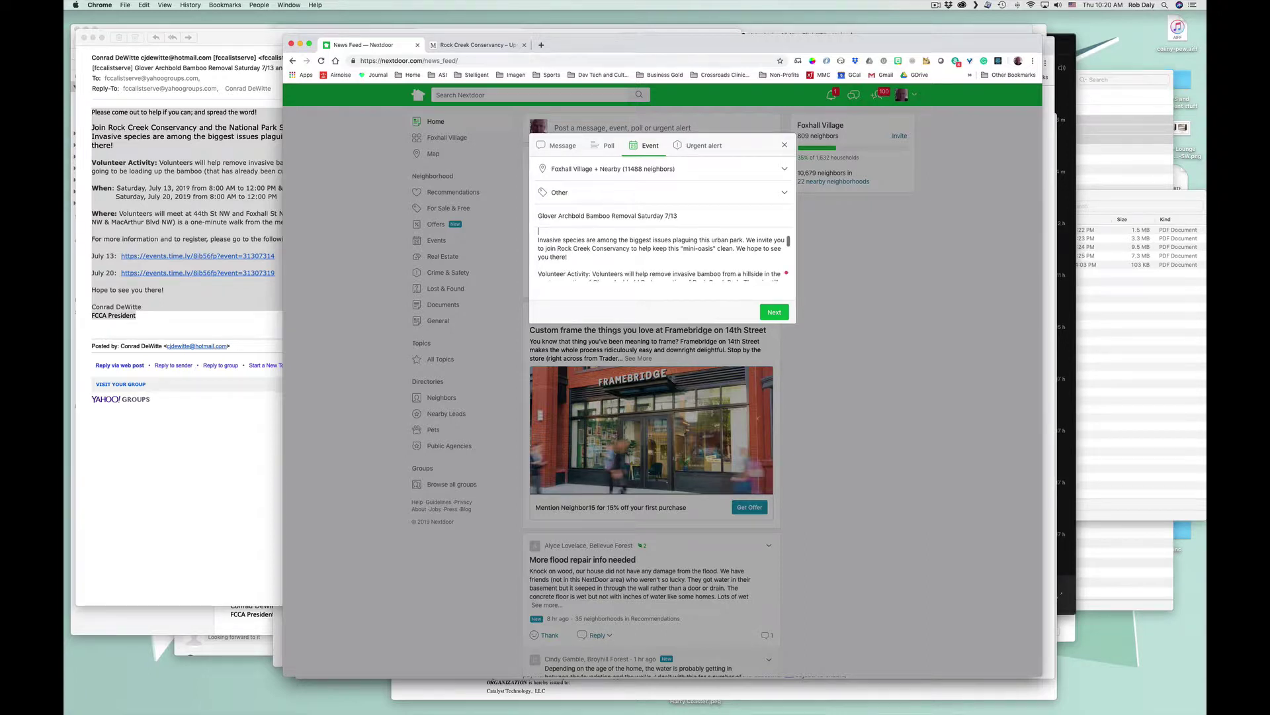
Step: Check the rest of the event description, from the invasive species paragraph through the Where section
{"action": "key", "text": "Down"}
{"action": "key", "text": "Down"}
{"action": "key", "text": "Down"}
{"action": "key", "text": "Down"}
{"action": "key", "text": "Down"}
{"action": "key", "text": "Down"}
{"action": "key", "text": "Down"}
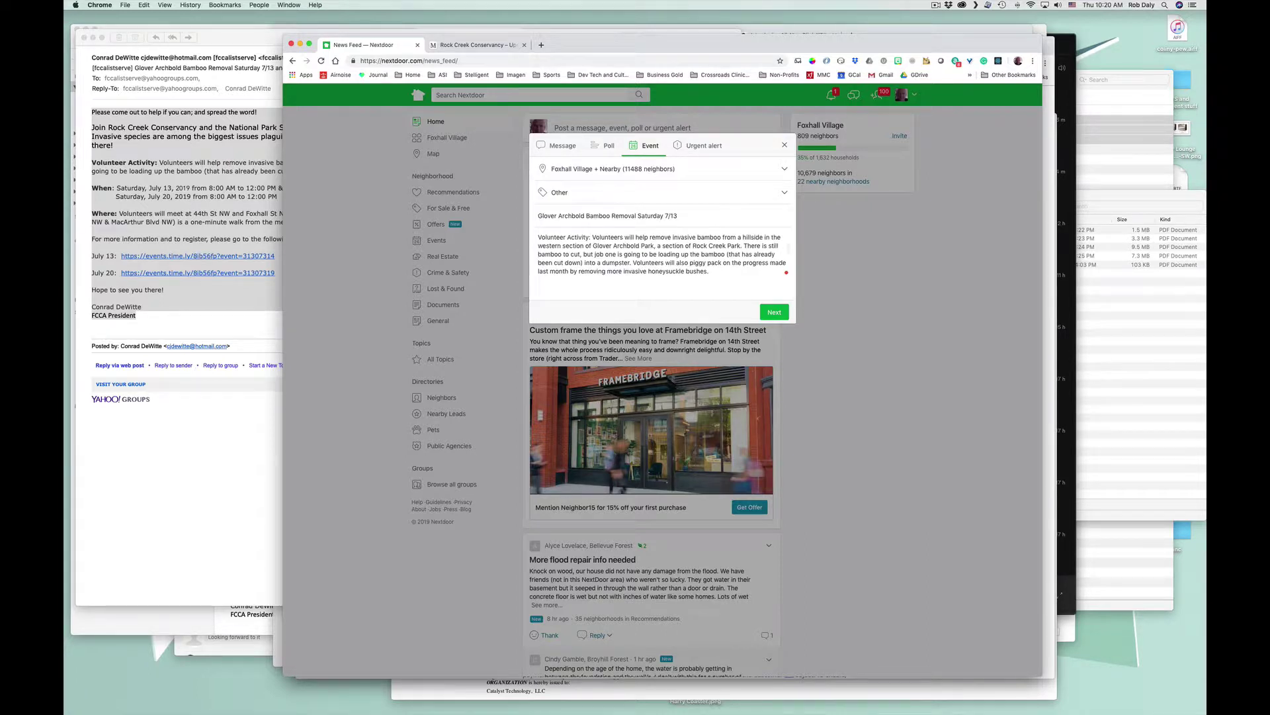
{"action": "key", "text": "Down"}
{"action": "key", "text": "Down"}
{"action": "key", "text": "Down"}
{"action": "key", "text": "Up"}
{"action": "key", "text": "Up"}
{"action": "key", "text": "Up"}
{"action": "key", "text": "Up"}
{"action": "key", "text": "Up"}
{"action": "key", "text": "Down"}
{"action": "key", "text": "Down"}
{"action": "key", "text": "Down"}
{"action": "key", "text": "Down"}
{"action": "key", "text": "Down"}
{"action": "key", "text": "Down"}
{"action": "key", "text": "Down"}
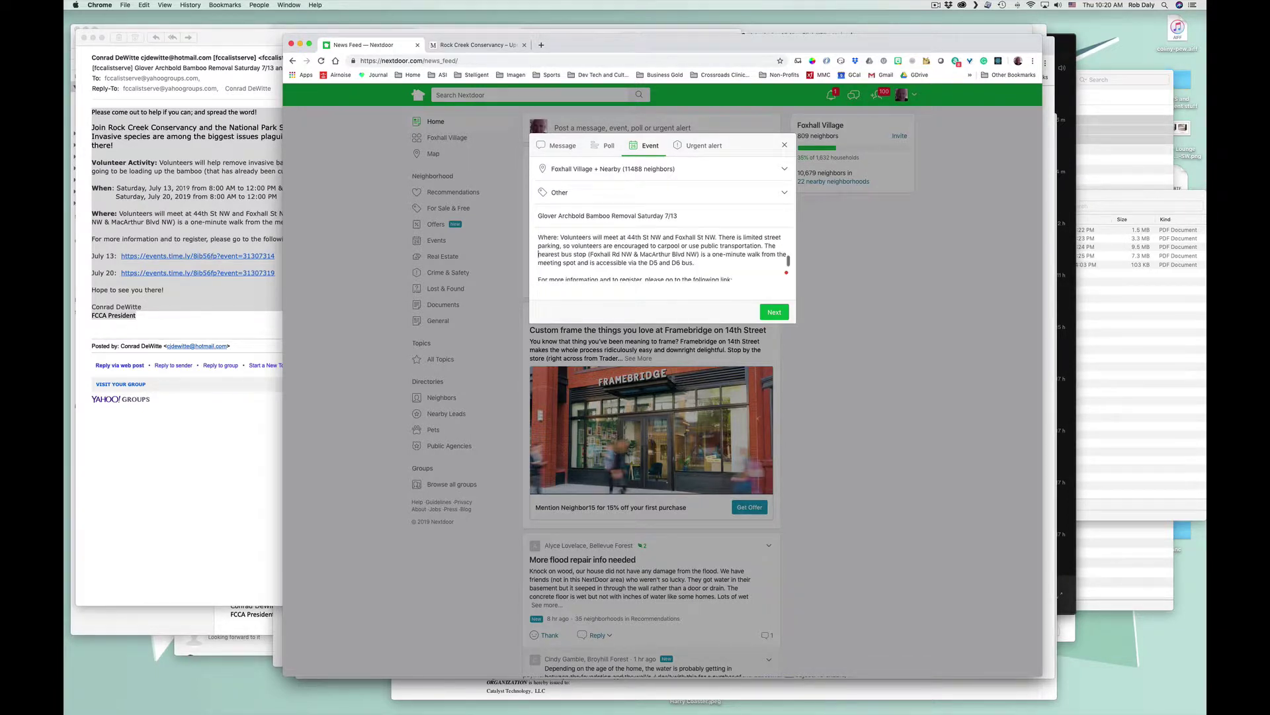
Step: Add a parenthetical note below the description's When line saying a second event will be held on July 20 as well, followed by a blank line
{"action": "key", "text": "Up"}
{"action": "key", "text": "Up"}
{"action": "key", "text": "Up"}
{"action": "key", "text": "Up"}
{"action": "key", "text": "Up"}
{"action": "key", "text": "Up"}
{"action": "key", "text": "Up"}
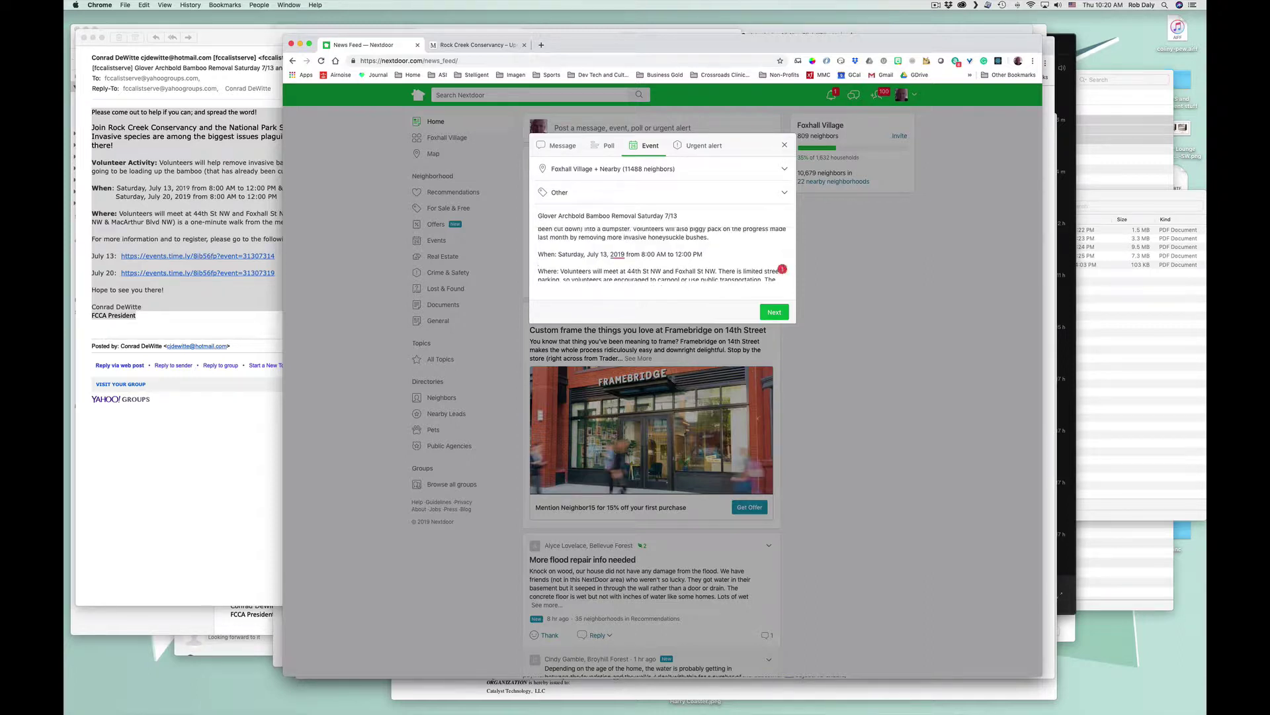
{"action": "type", "text": "(we will have a sedcond event on July 20 as well."}
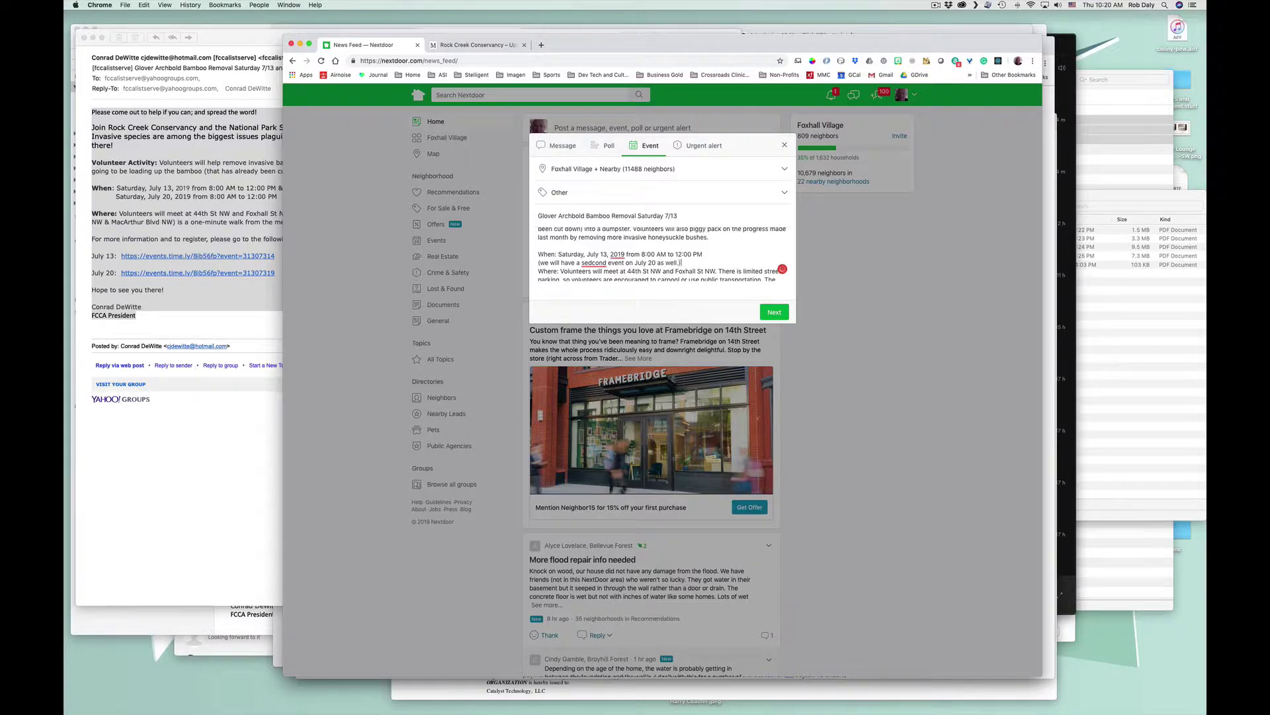
{"action": "key", "text": "Return"}
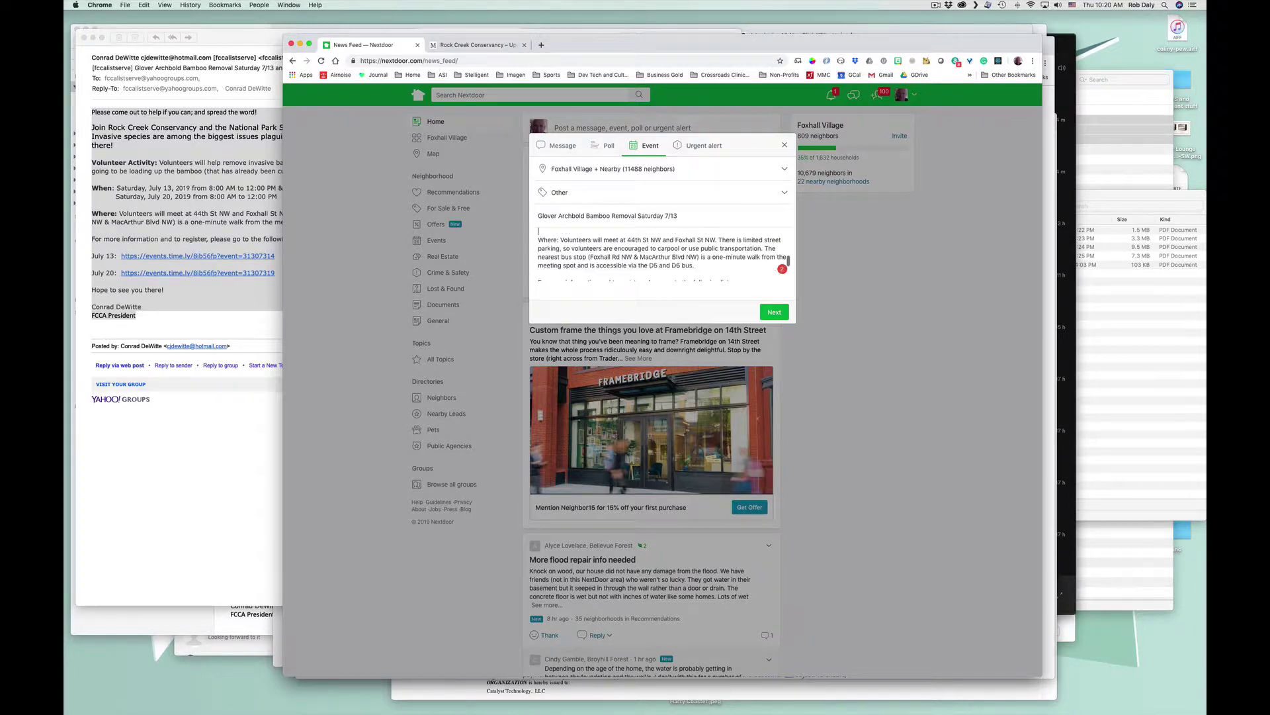
Step: Correct the spelling of "second" in the July 20 note and look over the rest of the description
{"action": "key", "text": "Up"}
{"action": "key", "text": "Up"}
{"action": "key", "text": "Up"}
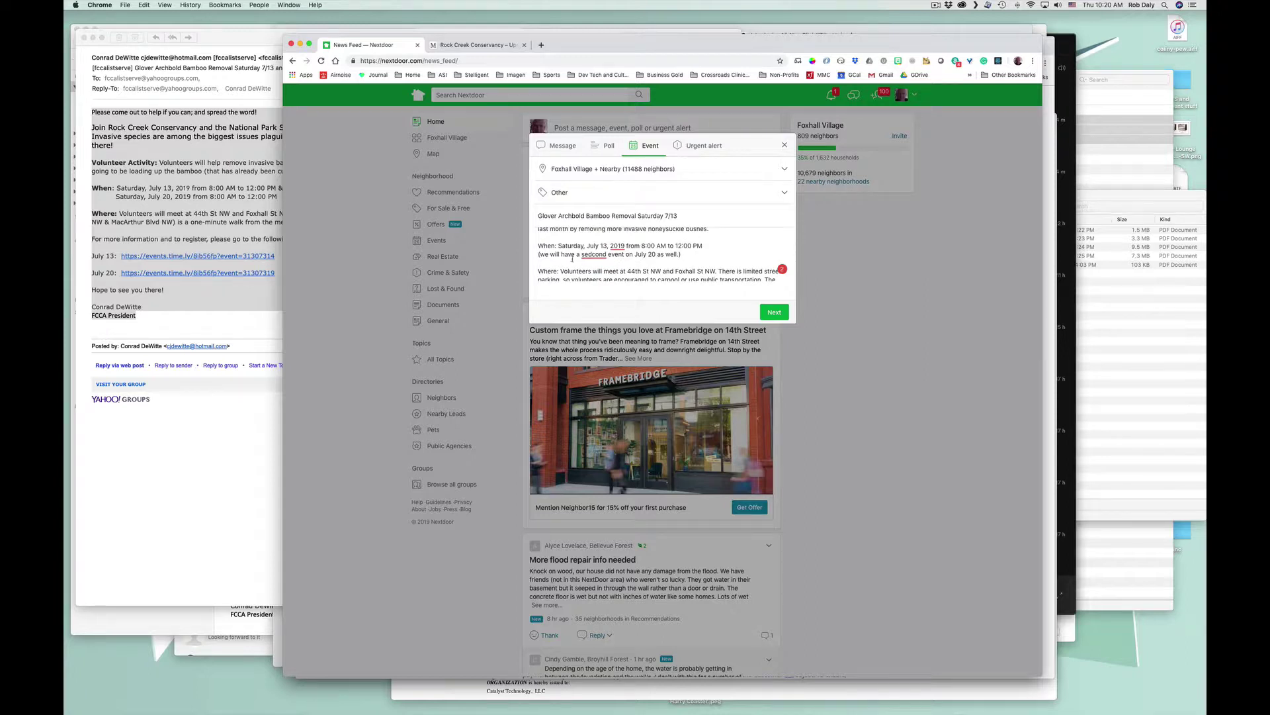
{"action": "left_click", "coordinate": [593, 255]}
{"action": "left_click", "coordinate": [597, 272]}
{"action": "scroll", "coordinate": [704, 256], "scroll_direction": "down", "scroll_amount": 5}
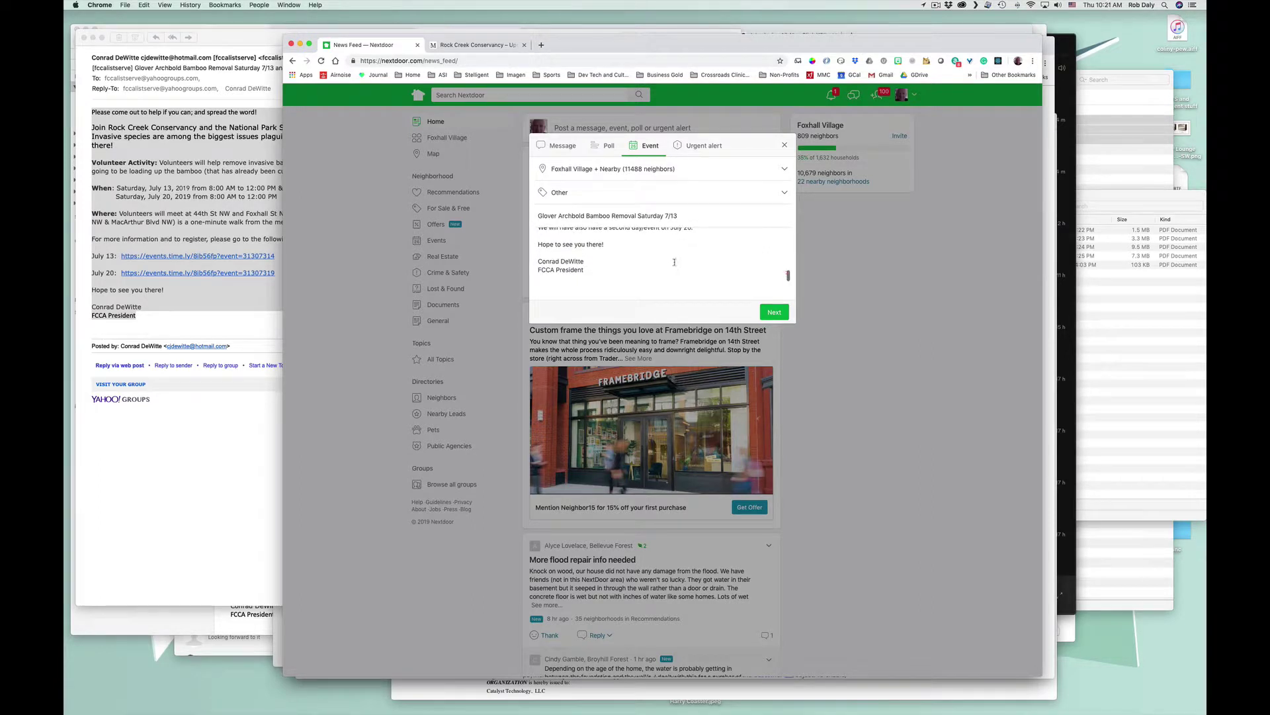
{"action": "scroll", "coordinate": [650, 259], "scroll_direction": "up", "scroll_amount": 10}
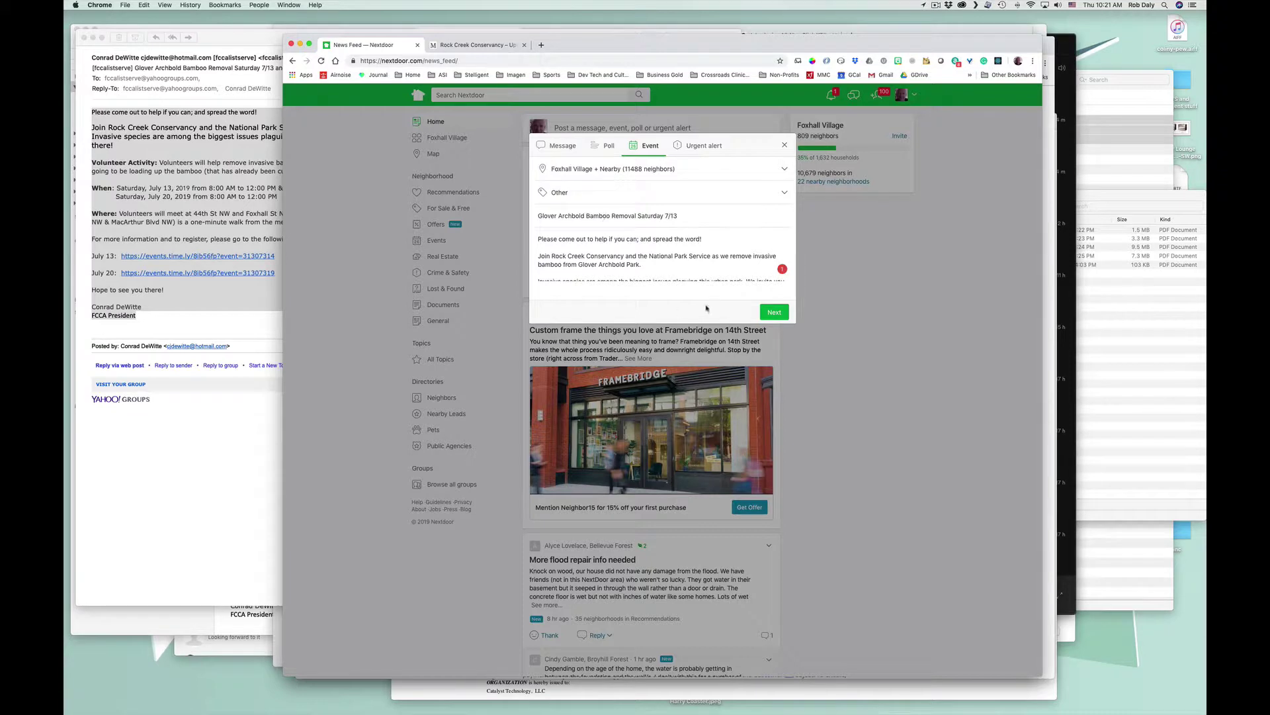
Step: Continue to the event's scheduling details and set the start to 7/13/19 at 8:00 AM
{"action": "left_click", "coordinate": [774, 315]}
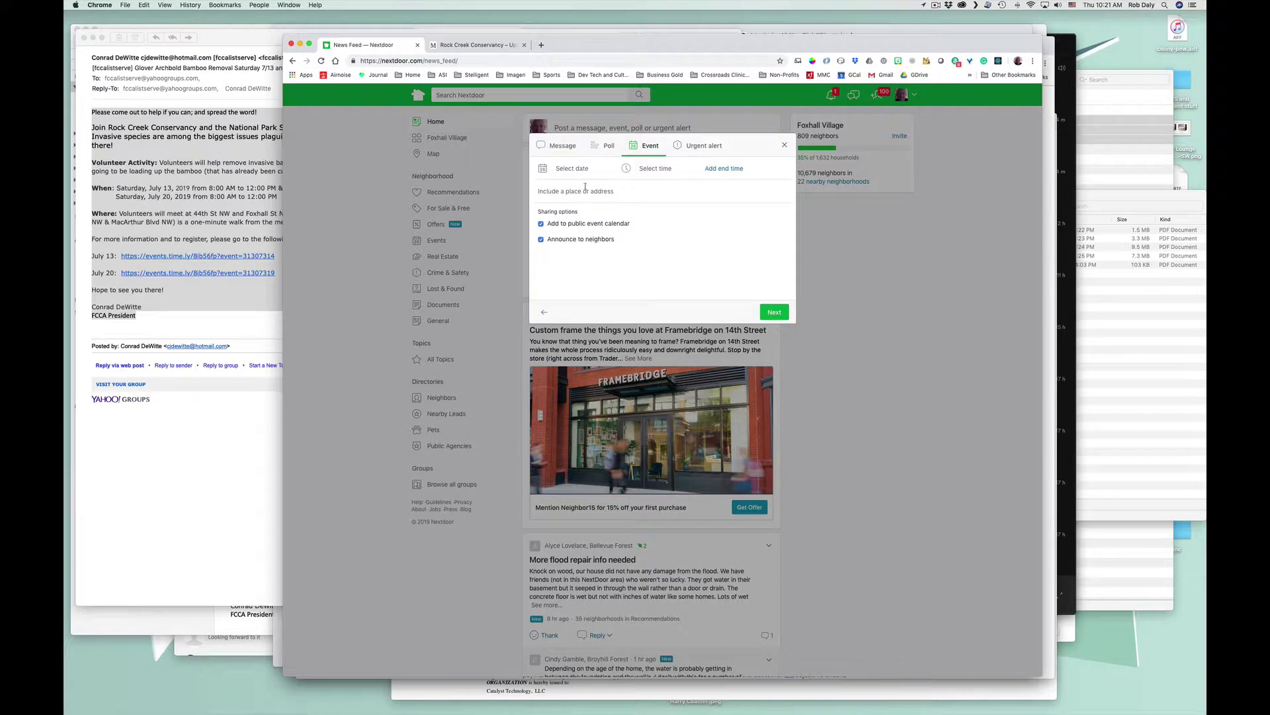
{"action": "left_click", "coordinate": [542, 172]}
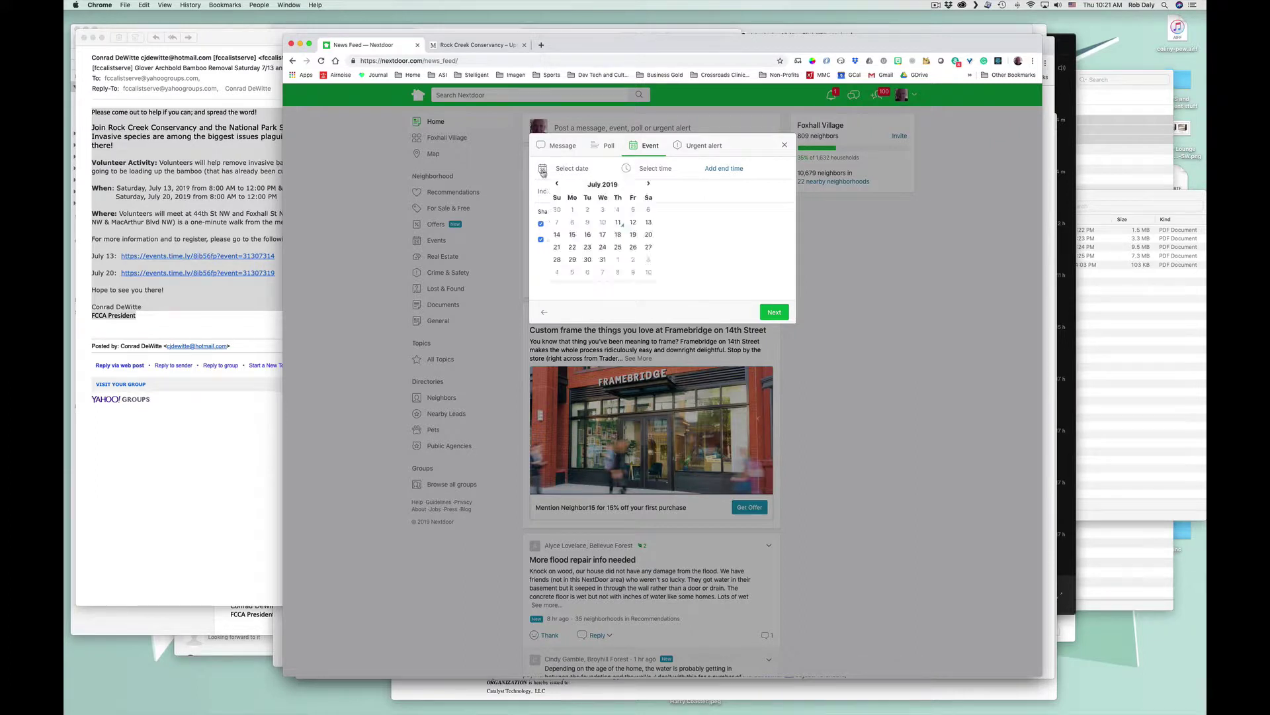
{"action": "left_click", "coordinate": [653, 225]}
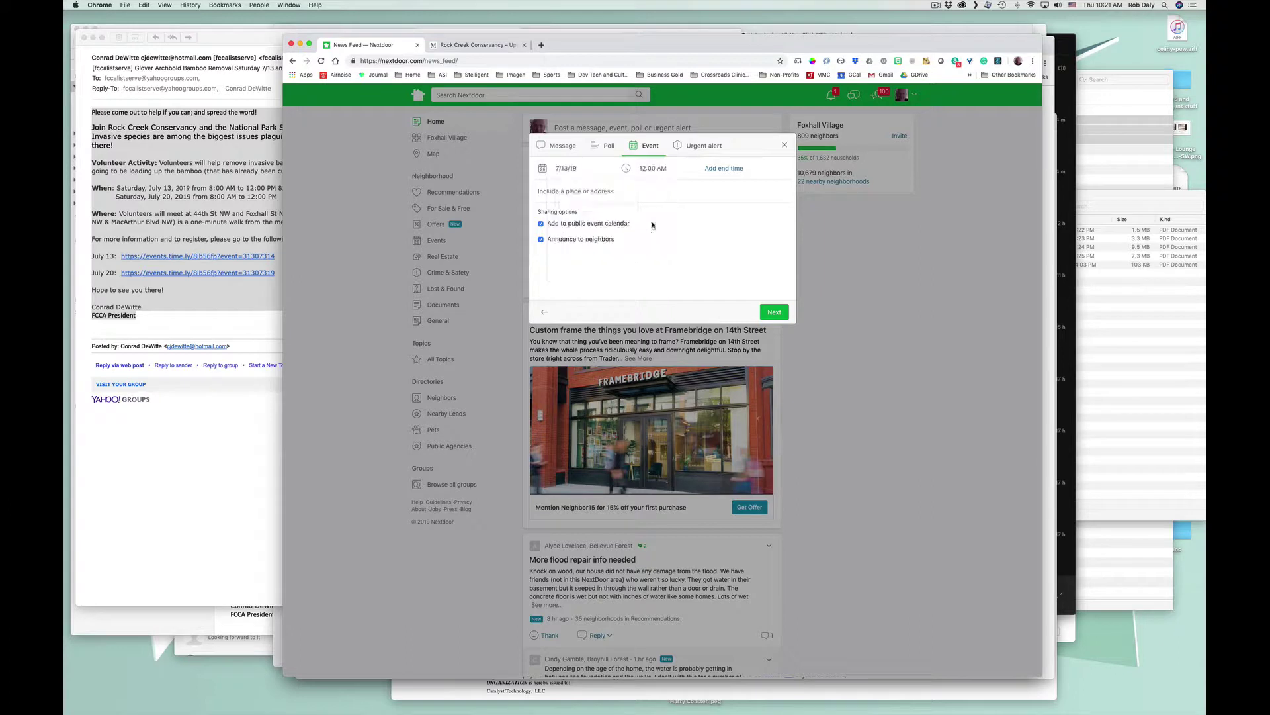
{"action": "left_click", "coordinate": [645, 170]}
{"action": "left_click", "coordinate": [669, 214]}
{"action": "left_click", "coordinate": [669, 214]}
{"action": "left_click", "coordinate": [668, 214]}
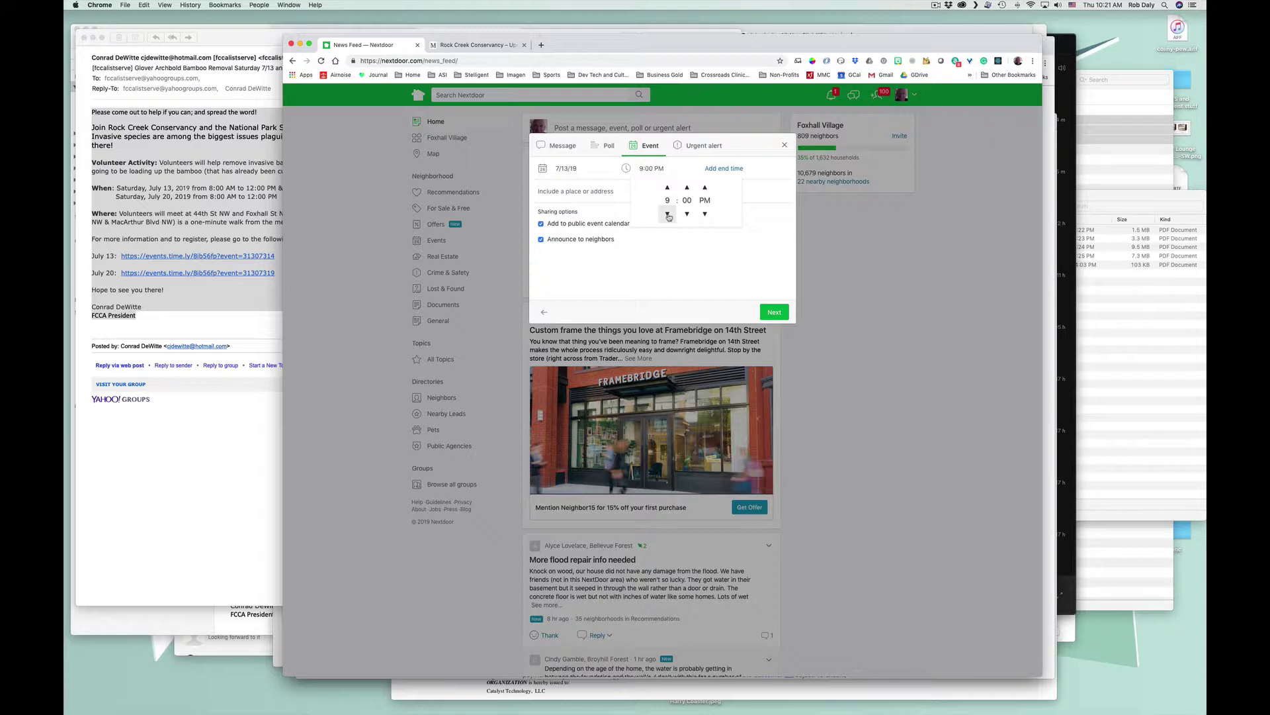
{"action": "left_click", "coordinate": [669, 215]}
{"action": "left_click", "coordinate": [705, 213]}
Step: Add an end time to the event and set it to 12:00 PM on 7/13/19
{"action": "left_click", "coordinate": [737, 169]}
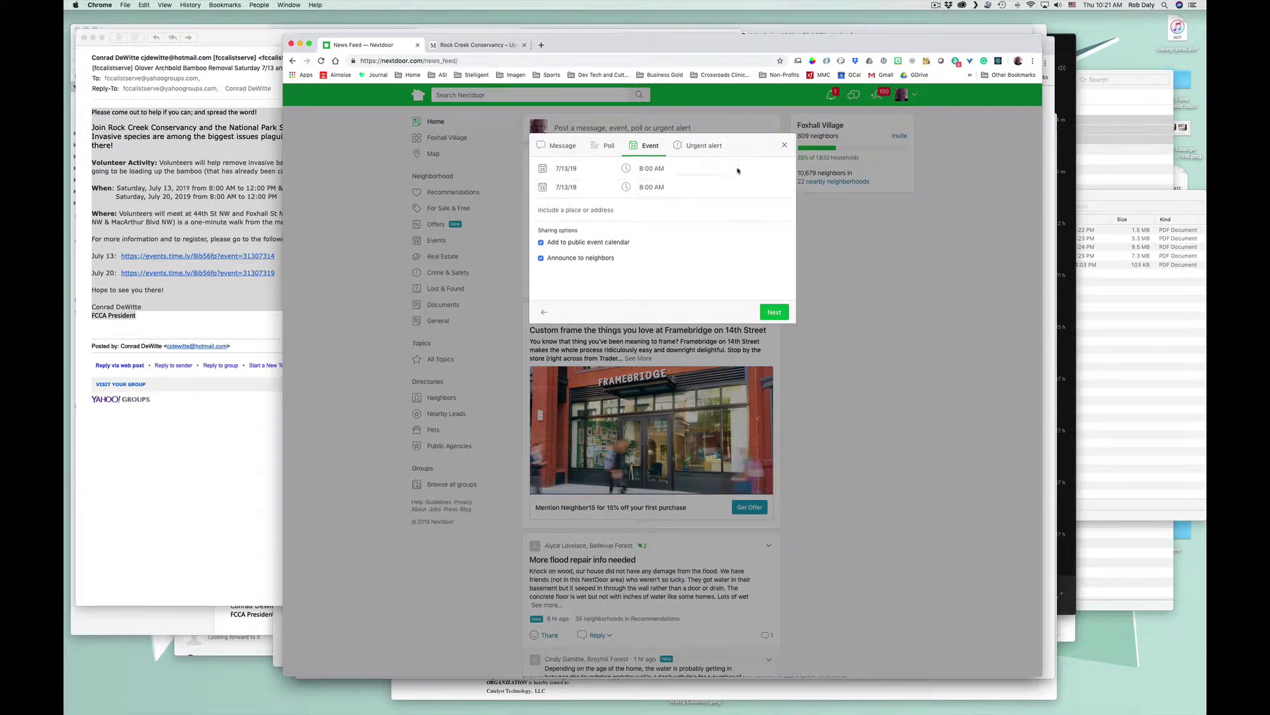
{"action": "left_click", "coordinate": [646, 189]}
{"action": "left_click", "coordinate": [668, 206]}
{"action": "left_click", "coordinate": [668, 206]}
{"action": "left_click", "coordinate": [667, 207]}
{"action": "left_click", "coordinate": [668, 206]}
{"action": "left_click", "coordinate": [705, 190]}
Step: Copy the meeting location "44th St NW and Foxhall St NW" from the email into the event's place or address
{"action": "left_click", "coordinate": [197, 215]}
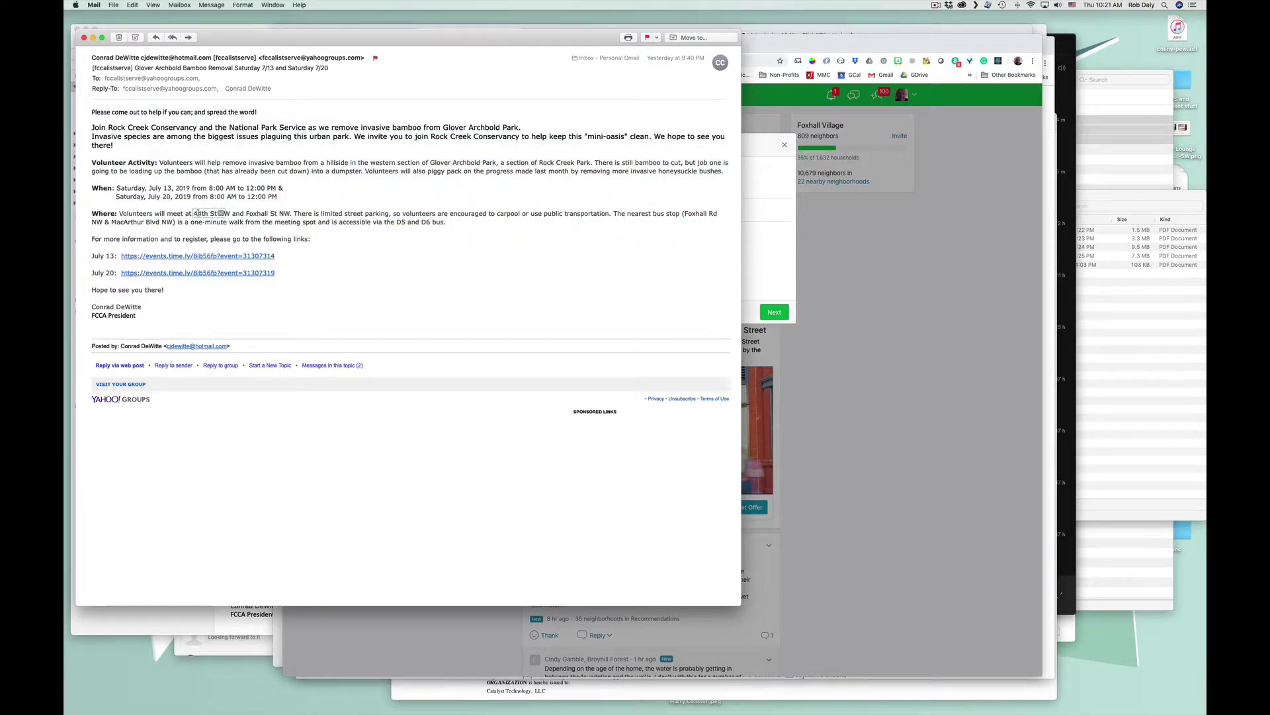
{"action": "left_click_drag", "start_coordinate": [193, 213], "coordinate": [293, 214]}
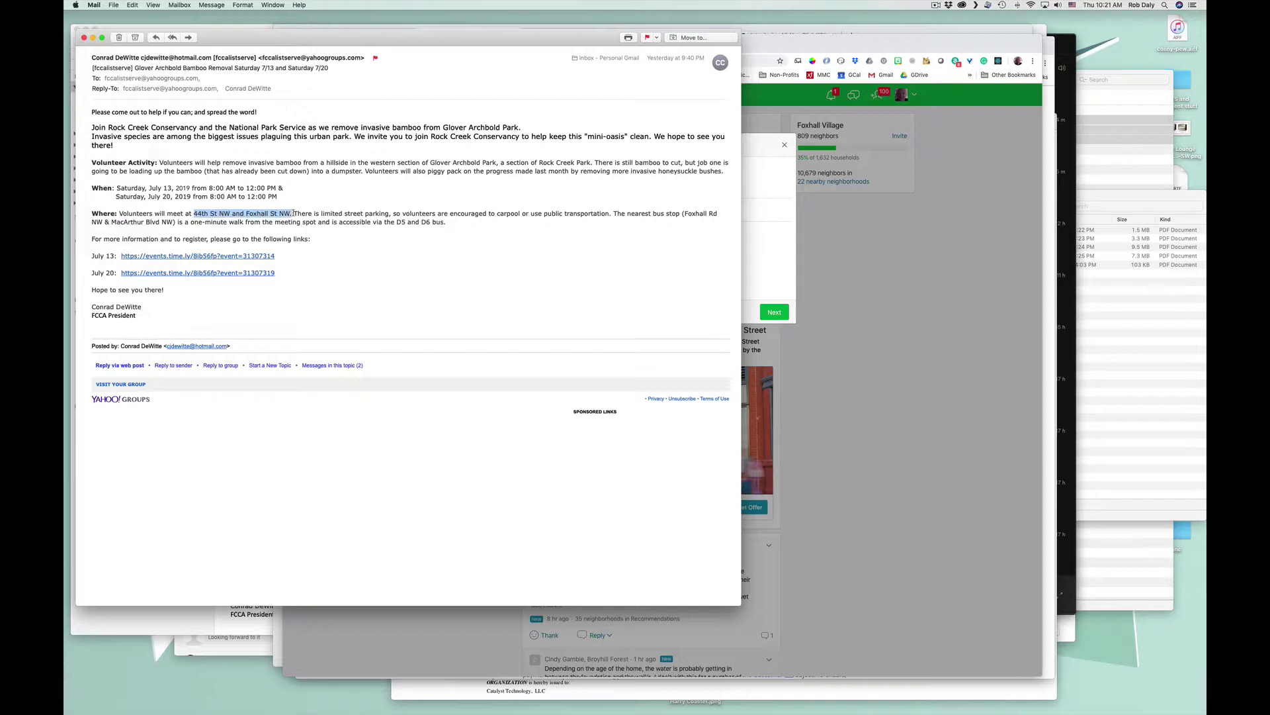
{"action": "key", "text": "super+c"}
{"action": "left_click", "coordinate": [768, 245]}
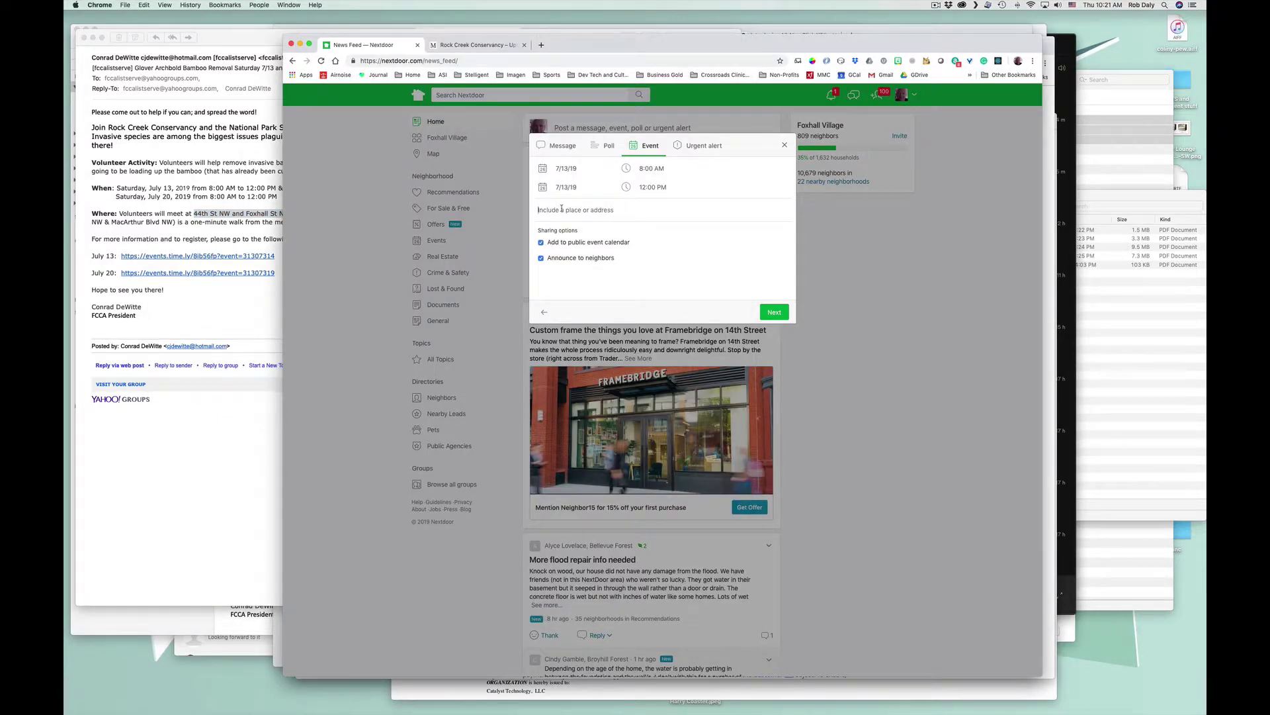
{"action": "key", "text": "super+v"}
Step: Reword the event's place to read "Meeting at corner of 44th St NW and Foxhall Rd NW"
{"action": "type", "text": "RdCornder of"}
{"action": "key", "text": "Left"}
{"action": "key", "text": "Left"}
{"action": "key", "text": "Left"}
{"action": "key", "text": "BackSpace"}
{"action": "type", "text": "Meeting at"}
{"action": "key", "text": "BackSpace"}
{"action": "type", "text": "c"}
Step: Go back and change "Foxhall St NW" to "Foxhall Rd NW" in the description's Where section, and advance to the cover photo stage
{"action": "left_click", "coordinate": [544, 312]}
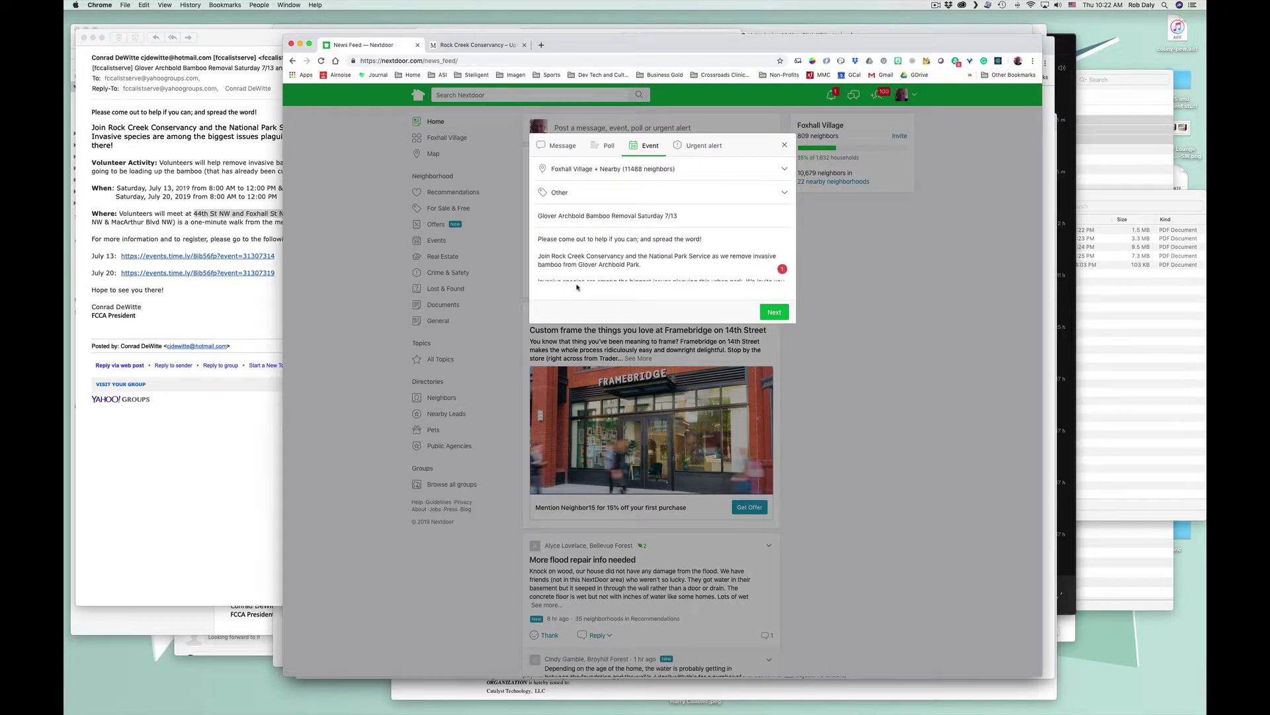
{"action": "scroll", "coordinate": [614, 254], "scroll_direction": "down", "scroll_amount": 5}
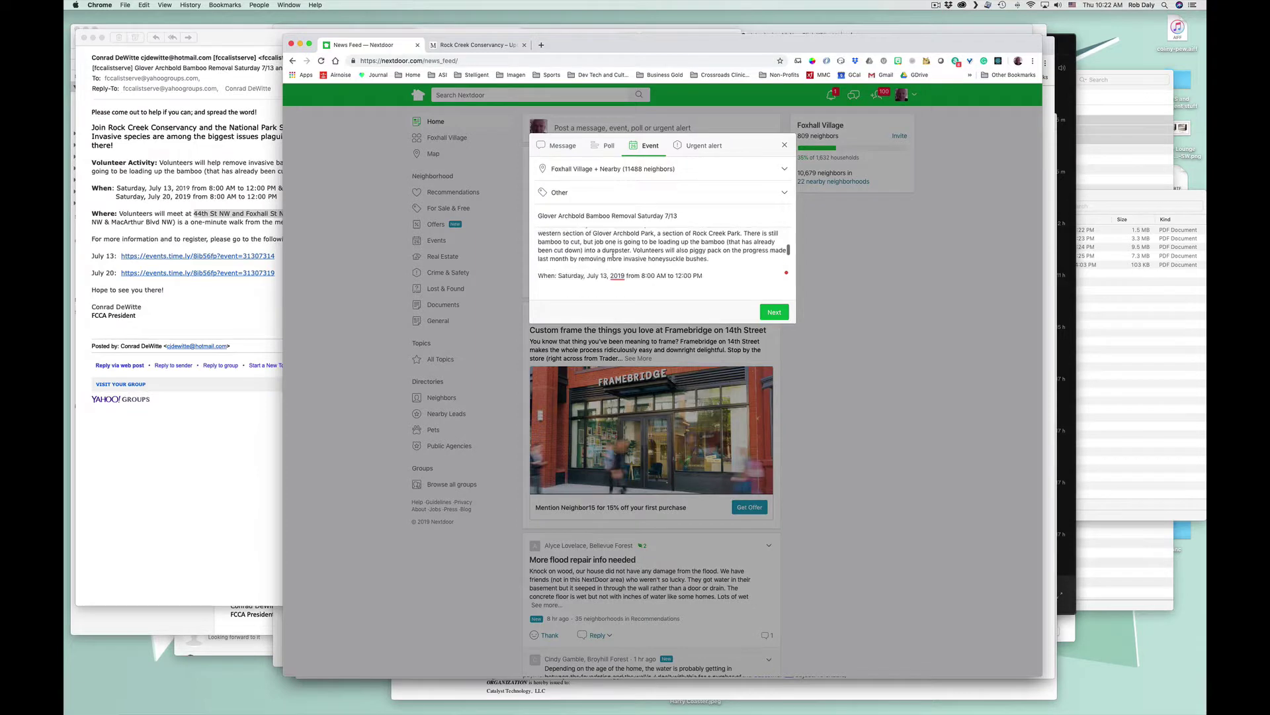
{"action": "scroll", "coordinate": [613, 254], "scroll_direction": "down", "scroll_amount": 6}
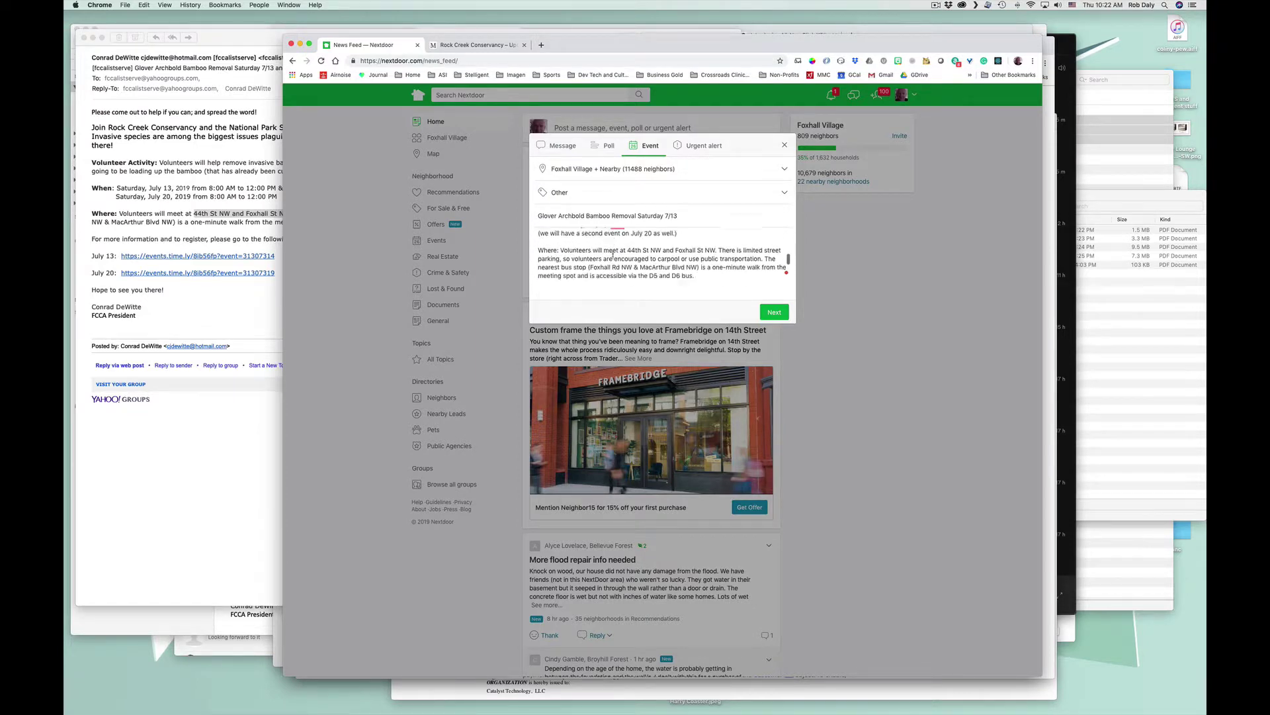
{"action": "double_click", "coordinate": [703, 245]}
{"action": "type", "text": "Rd"}
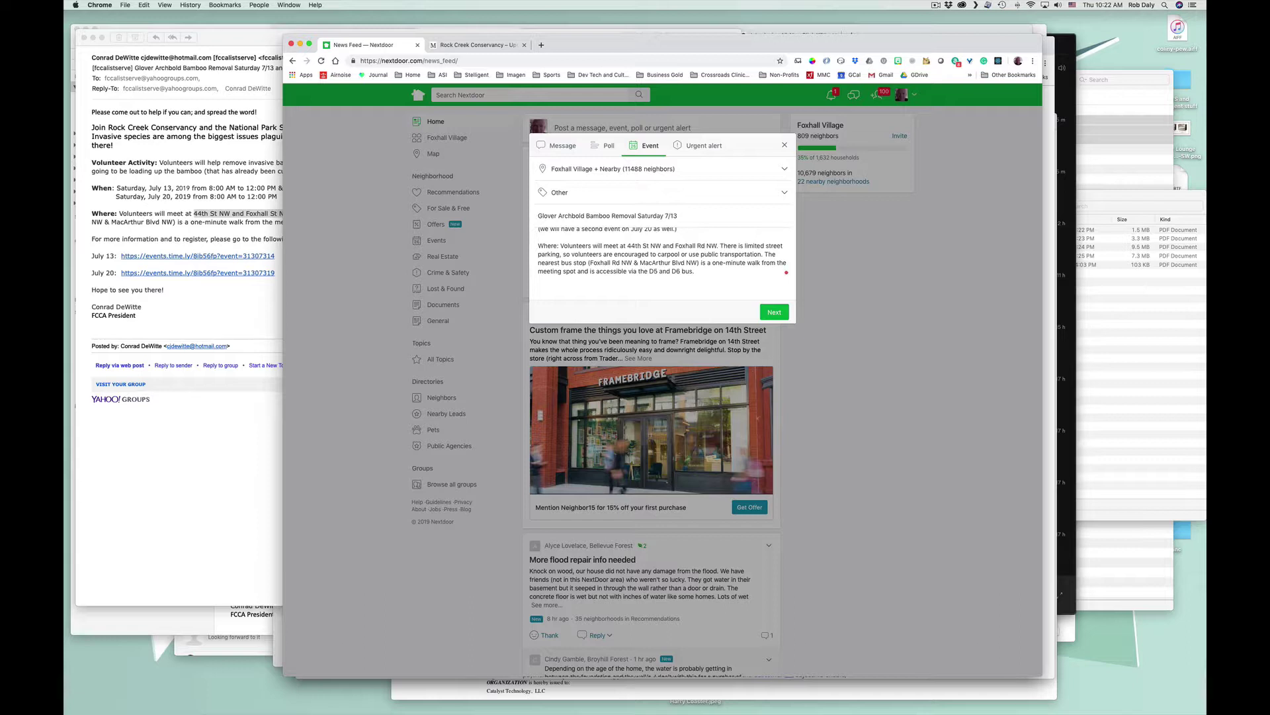
{"action": "left_click", "coordinate": [766, 313]}
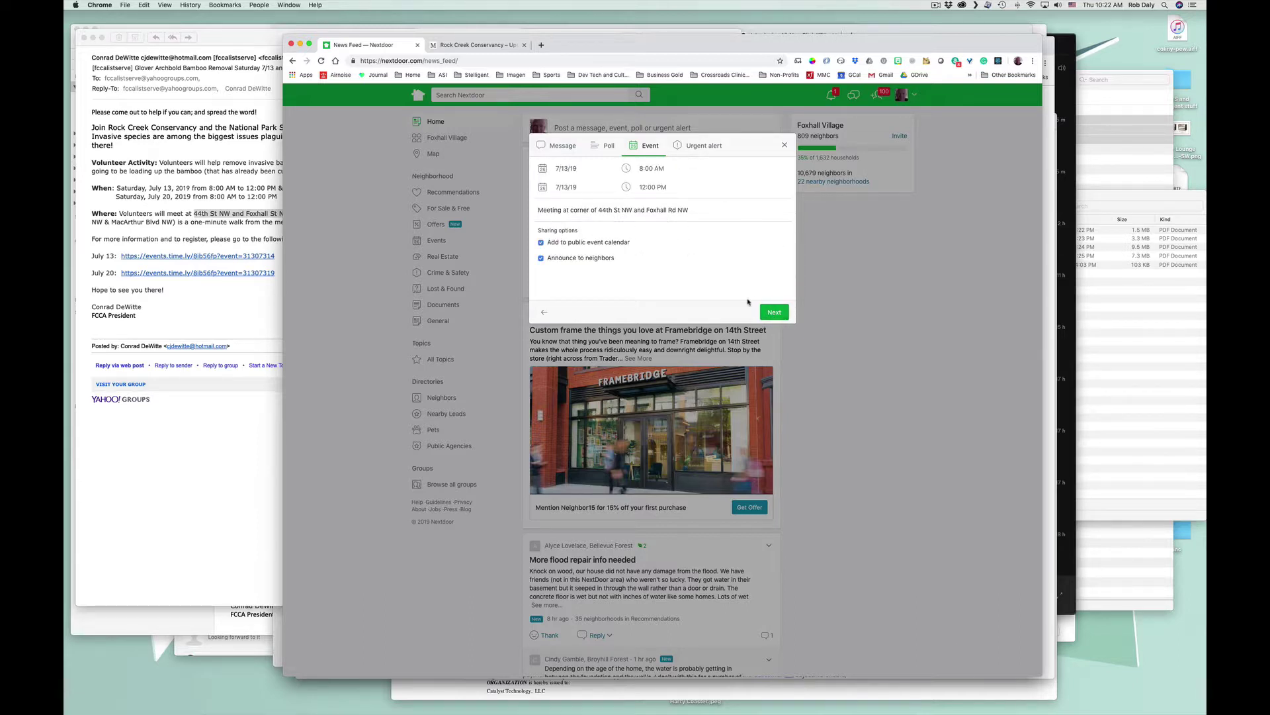
{"action": "left_click", "coordinate": [774, 312]}
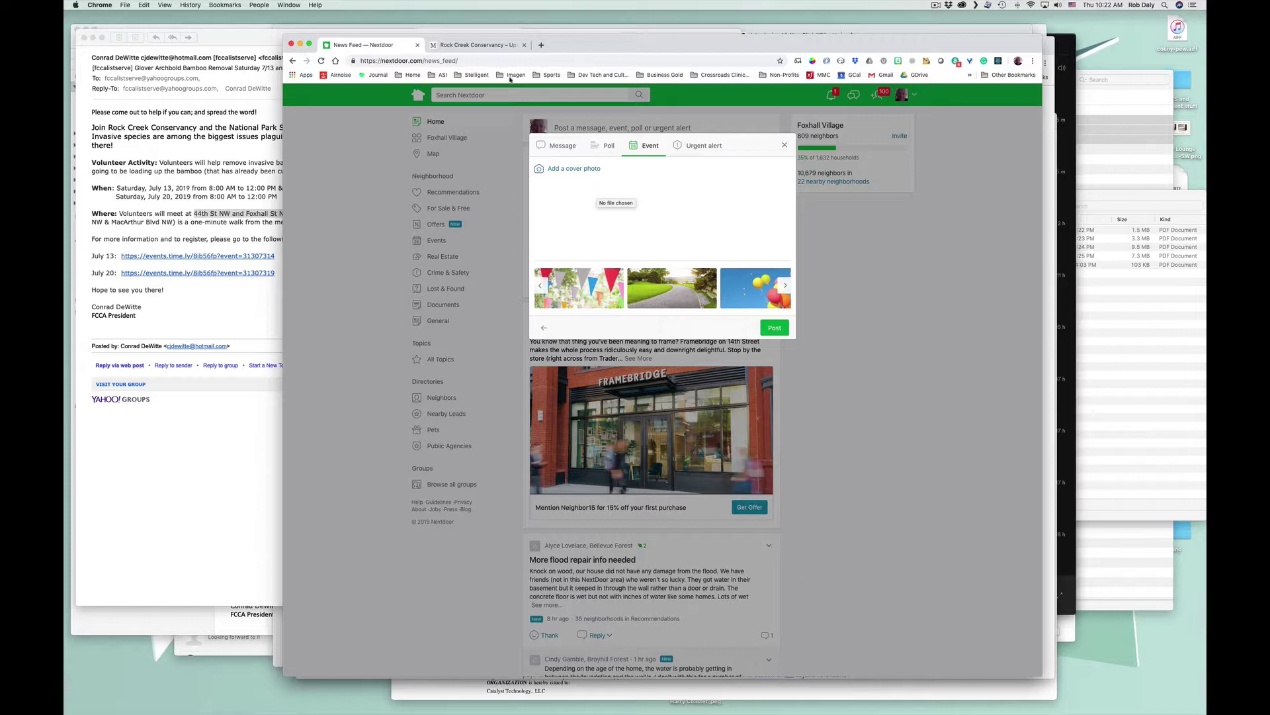
Step: Search Google Images in a new tab for "bamboo 44th and foxhall rd"
{"action": "left_click", "coordinate": [541, 45]}
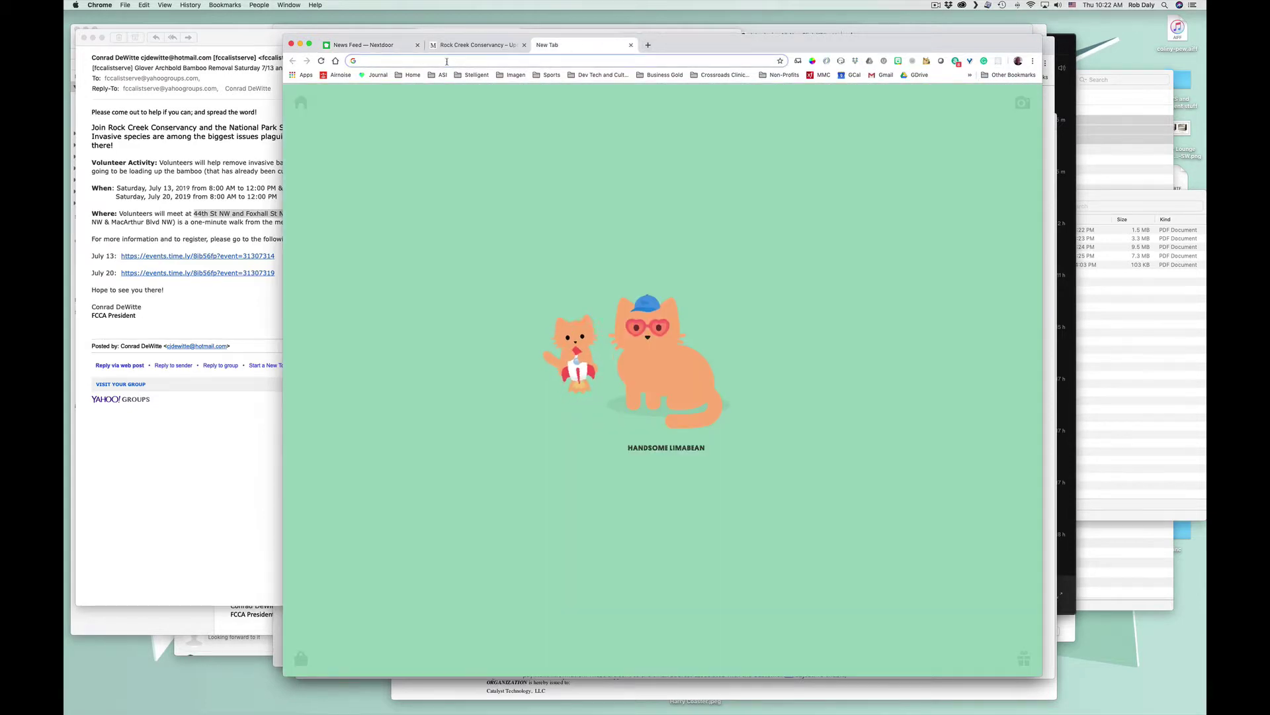
{"action": "type", "text": "bam"}
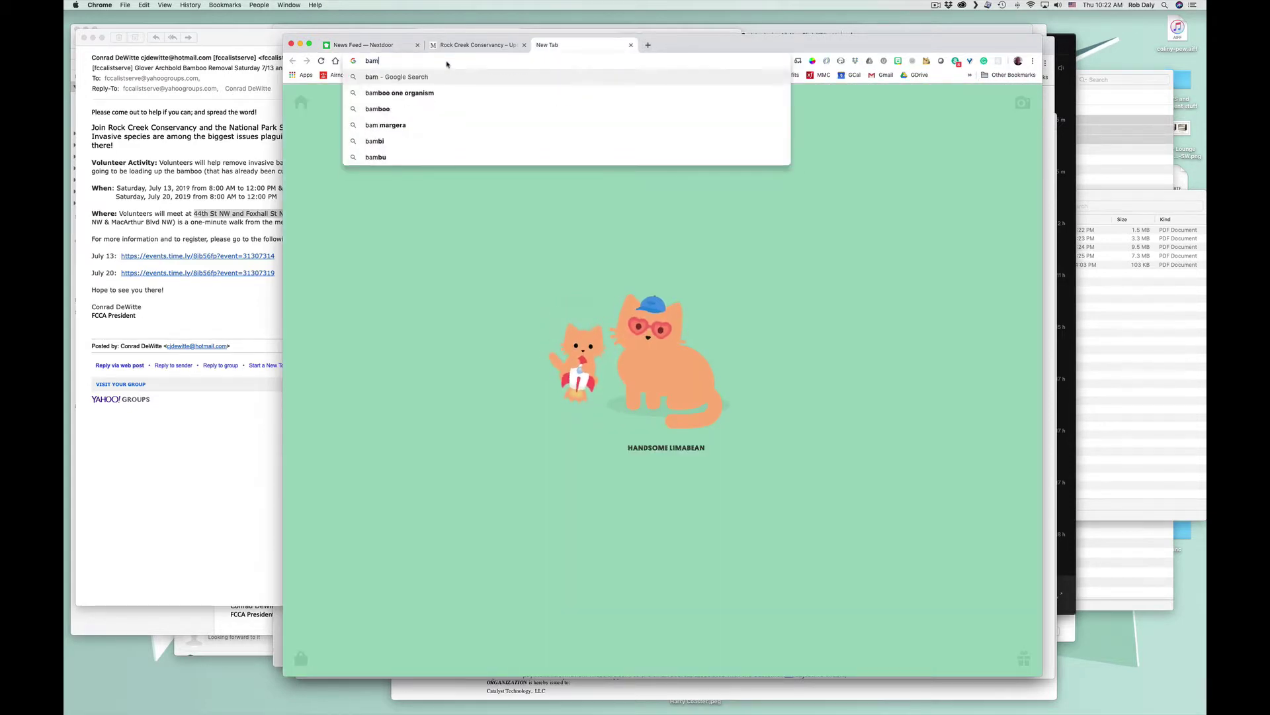
{"action": "type", "text": "boo "}
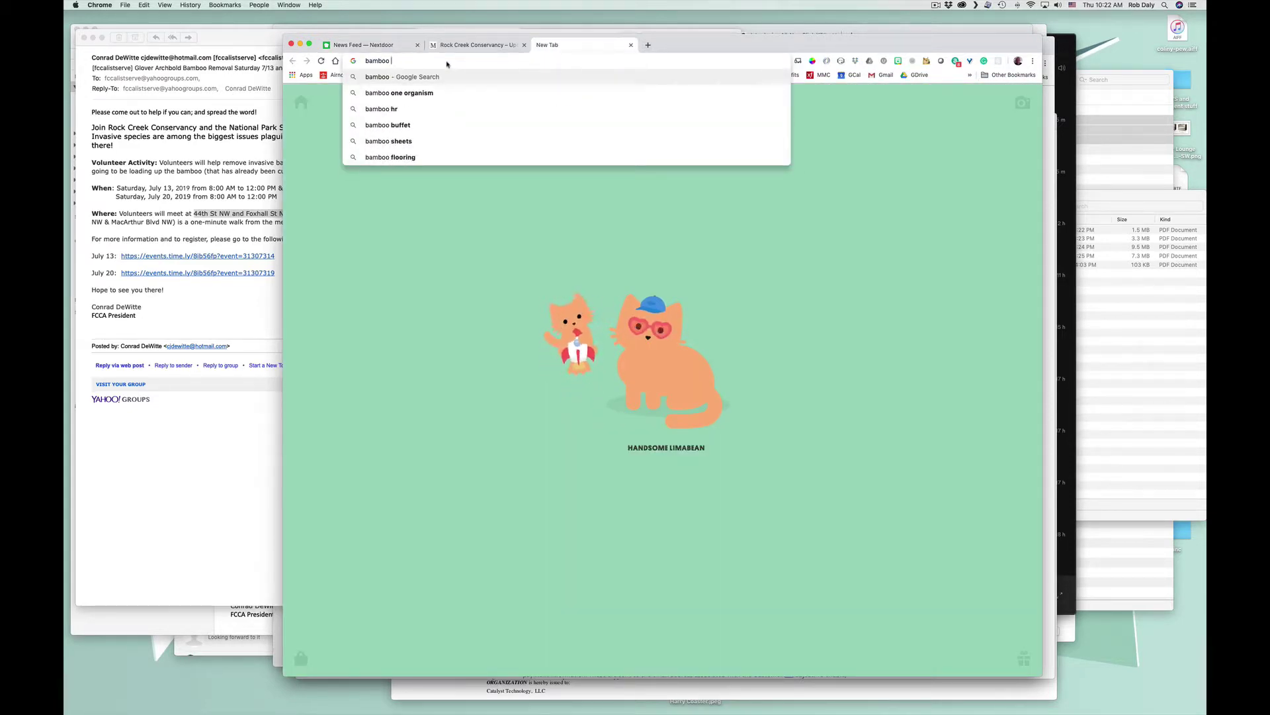
{"action": "type", "text": "44"}
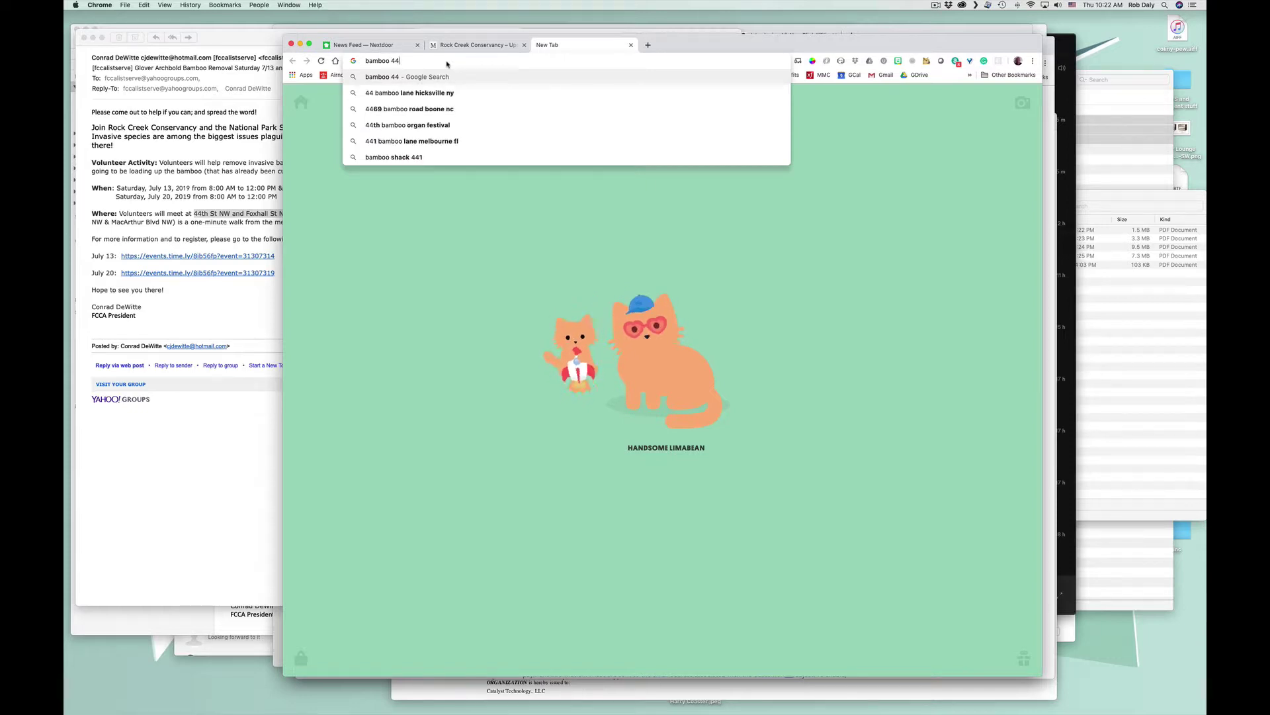
{"action": "type", "text": "th and fo"}
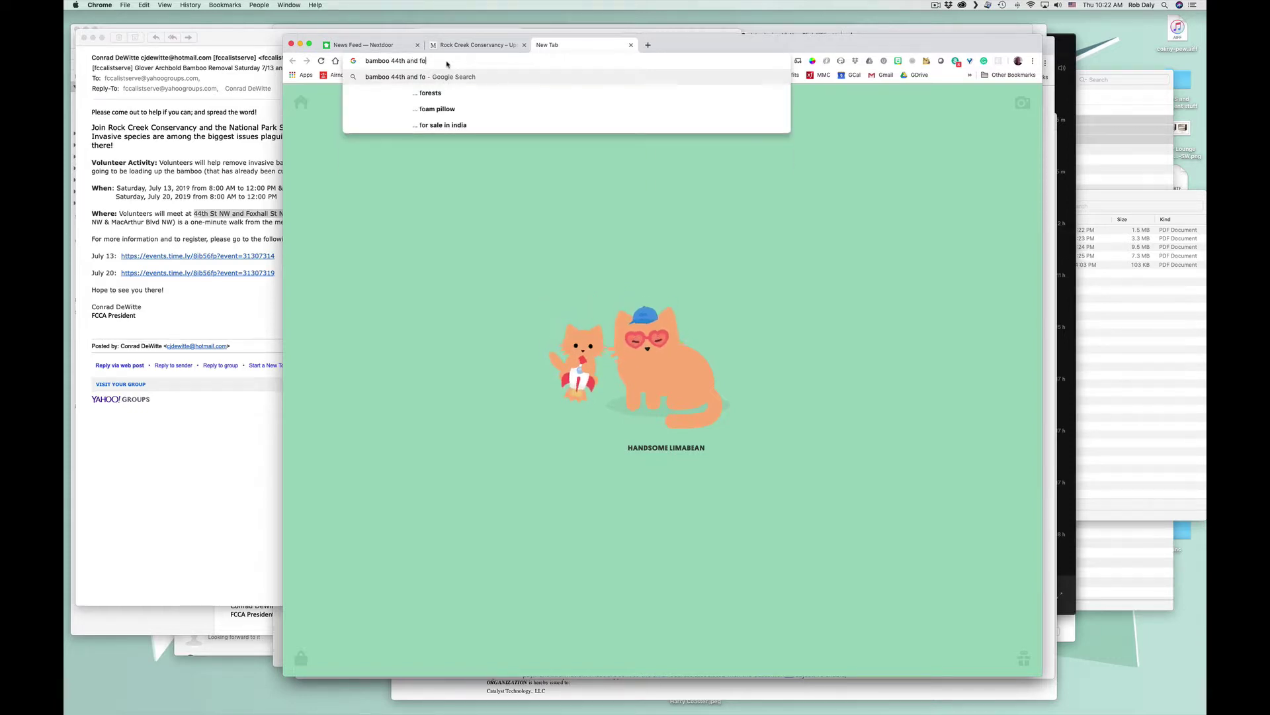
{"action": "type", "text": "xhall rd"}
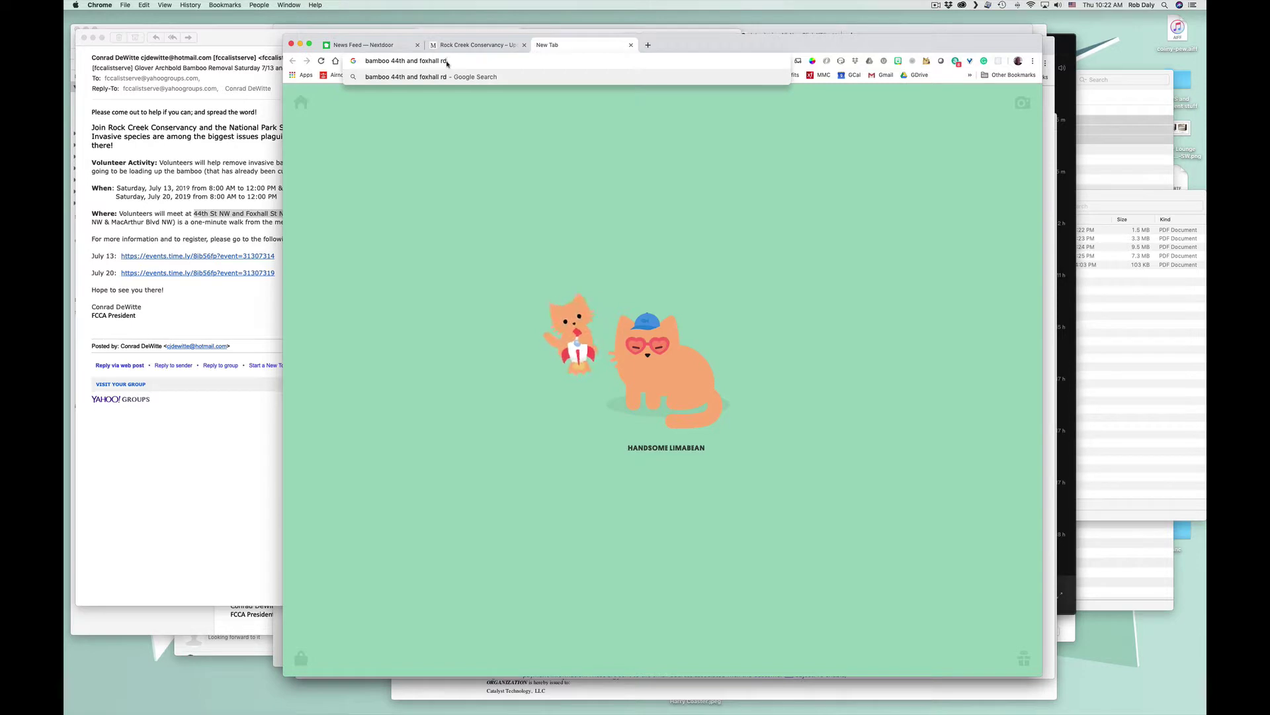
{"action": "key", "text": "Return"}
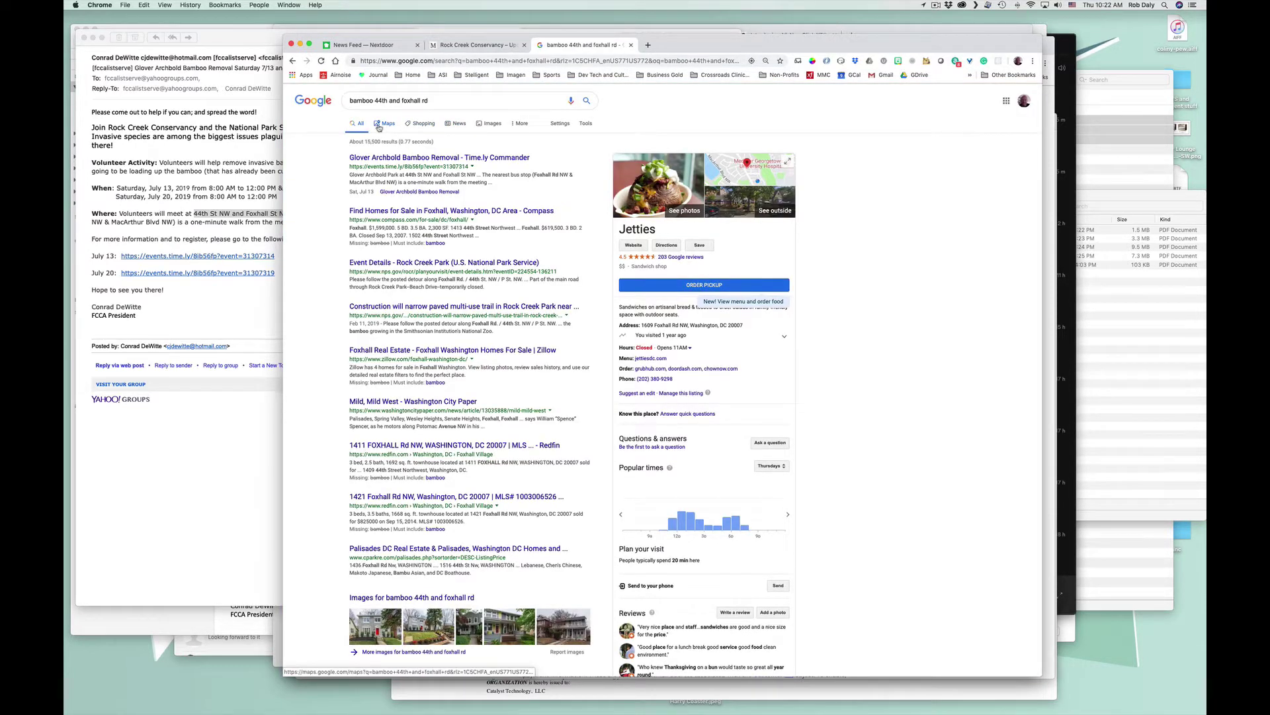
{"action": "left_click", "coordinate": [491, 126]}
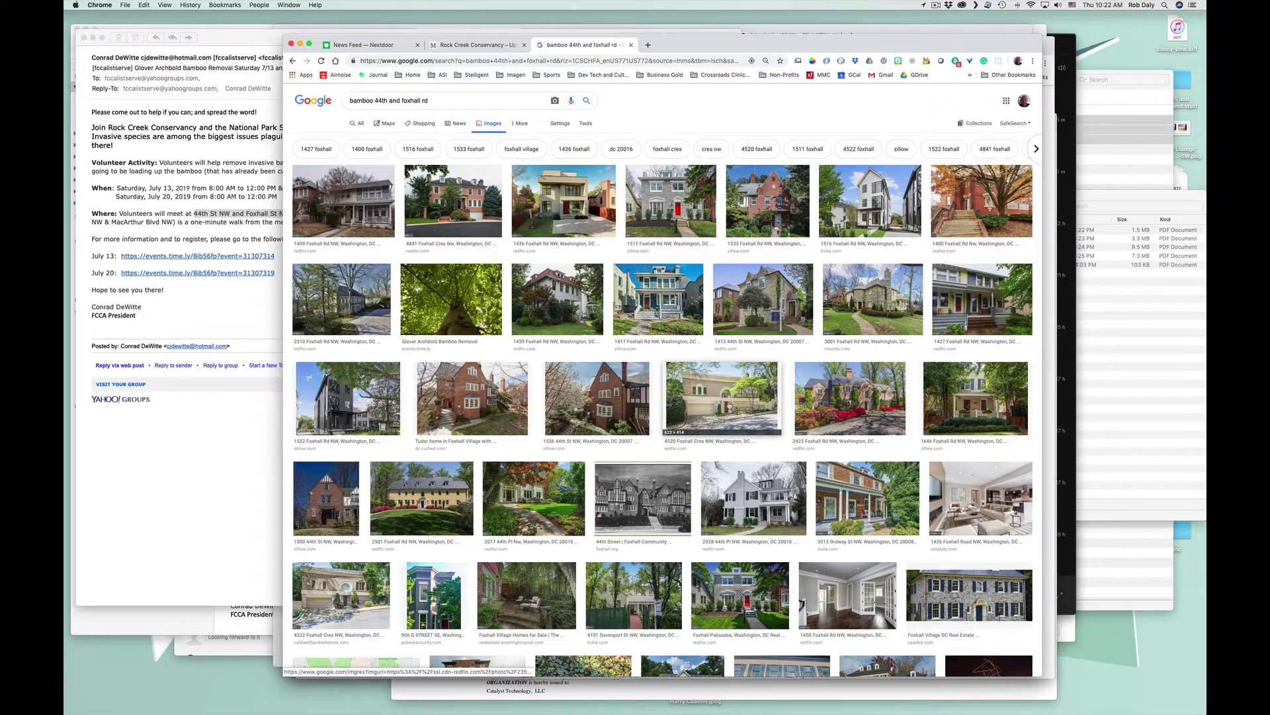
Step: Look through the image results and the association's Rock Creek Conservancy page for a cover photo, and return to the Nextdoor event draft
{"action": "scroll", "coordinate": [721, 384], "scroll_direction": "down", "scroll_amount": 4}
{"action": "scroll", "coordinate": [722, 379], "scroll_direction": "down", "scroll_amount": 10}
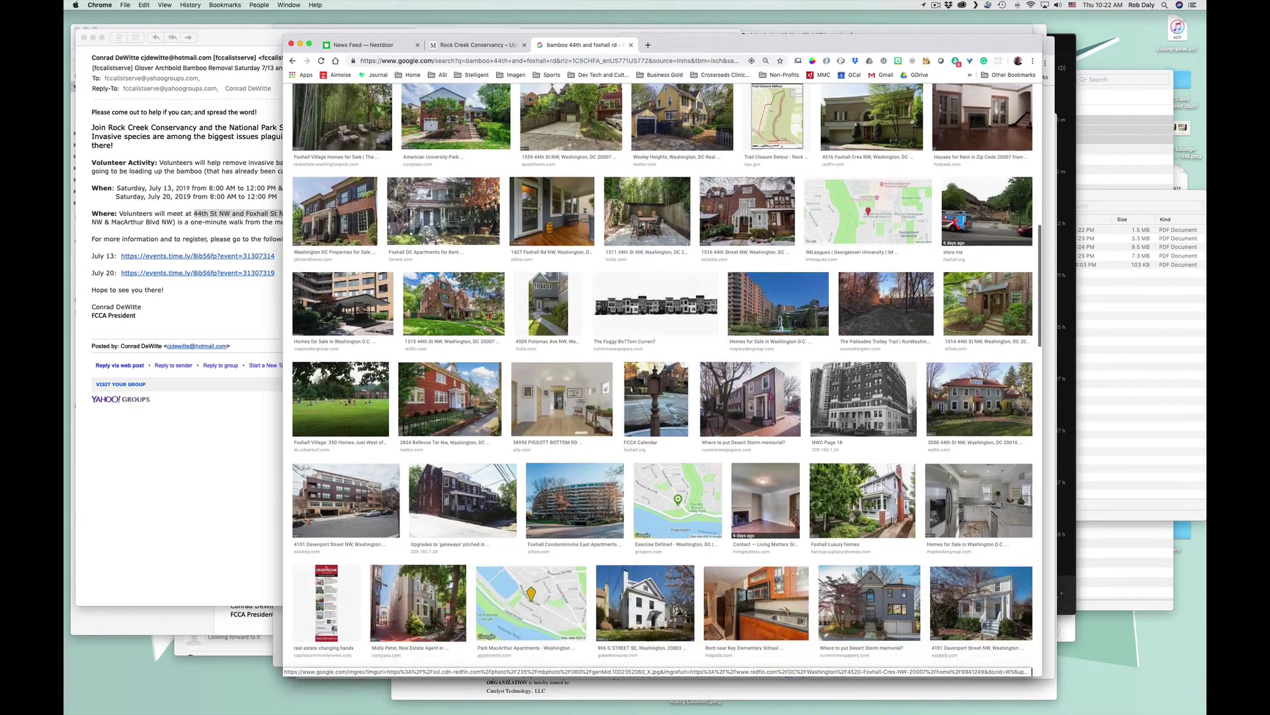
{"action": "scroll", "coordinate": [701, 350], "scroll_direction": "up", "scroll_amount": 15}
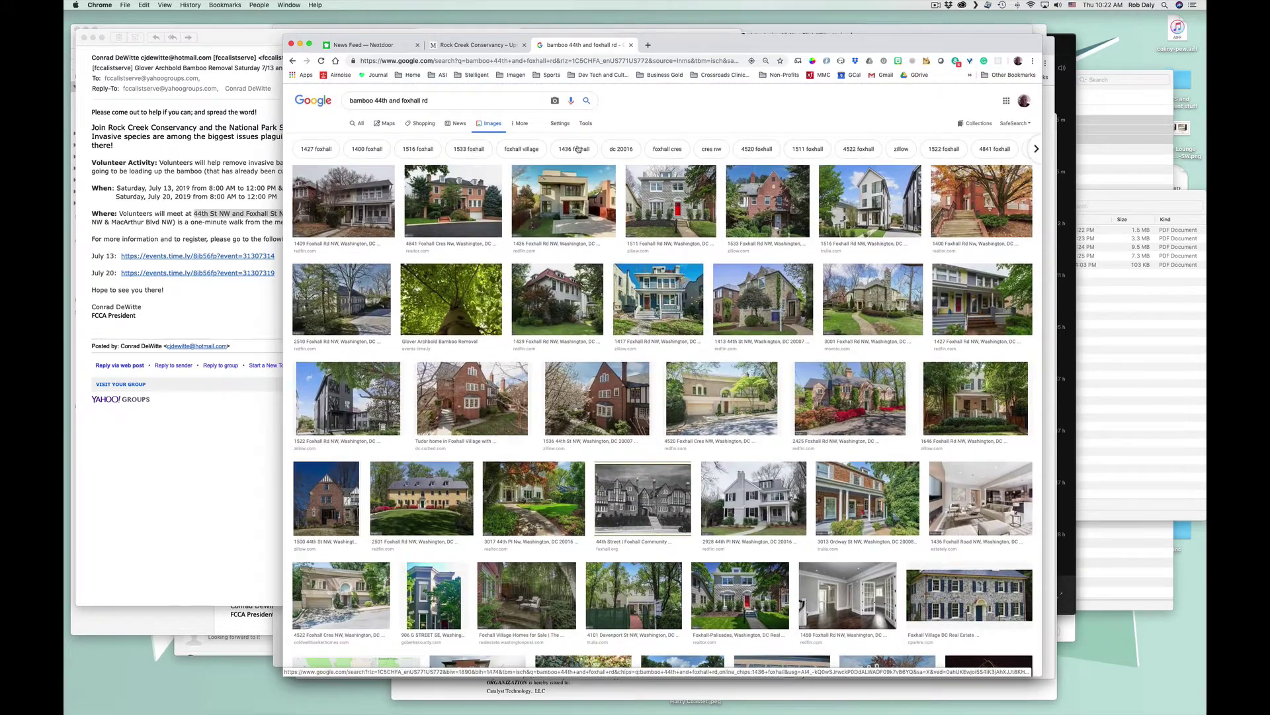
{"action": "left_click", "coordinate": [472, 45]}
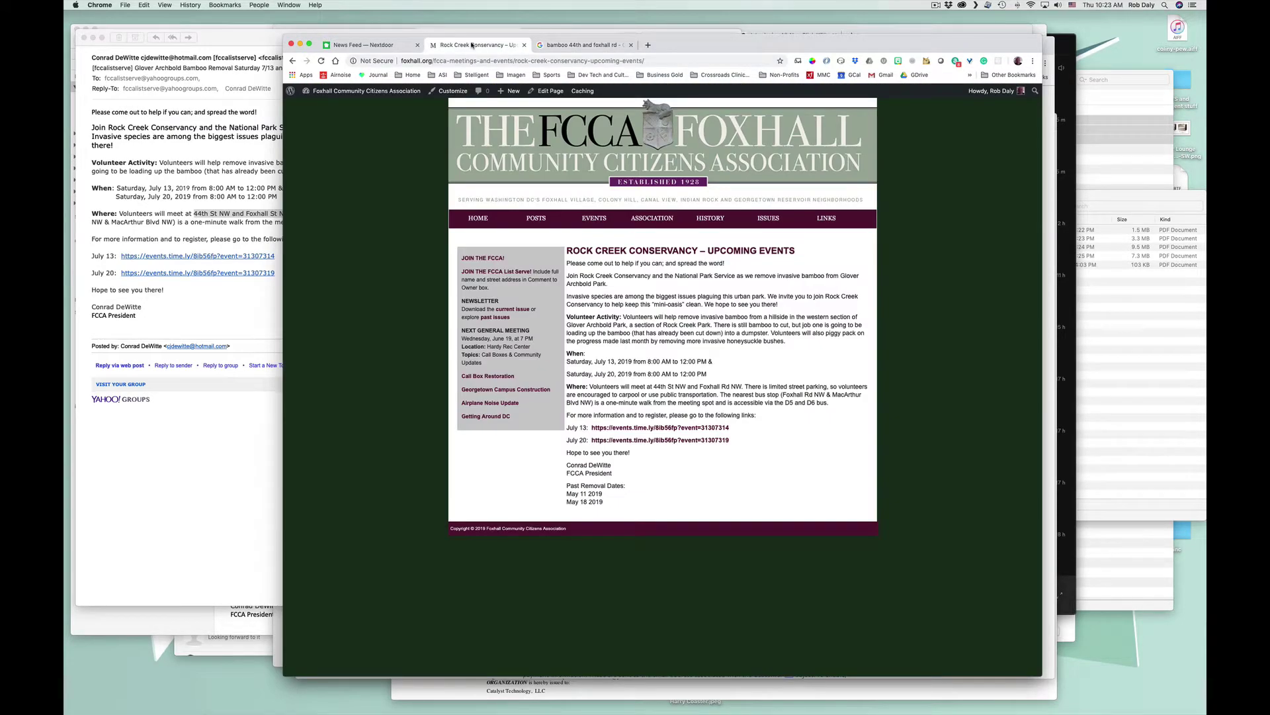
{"action": "left_click", "coordinate": [560, 46]}
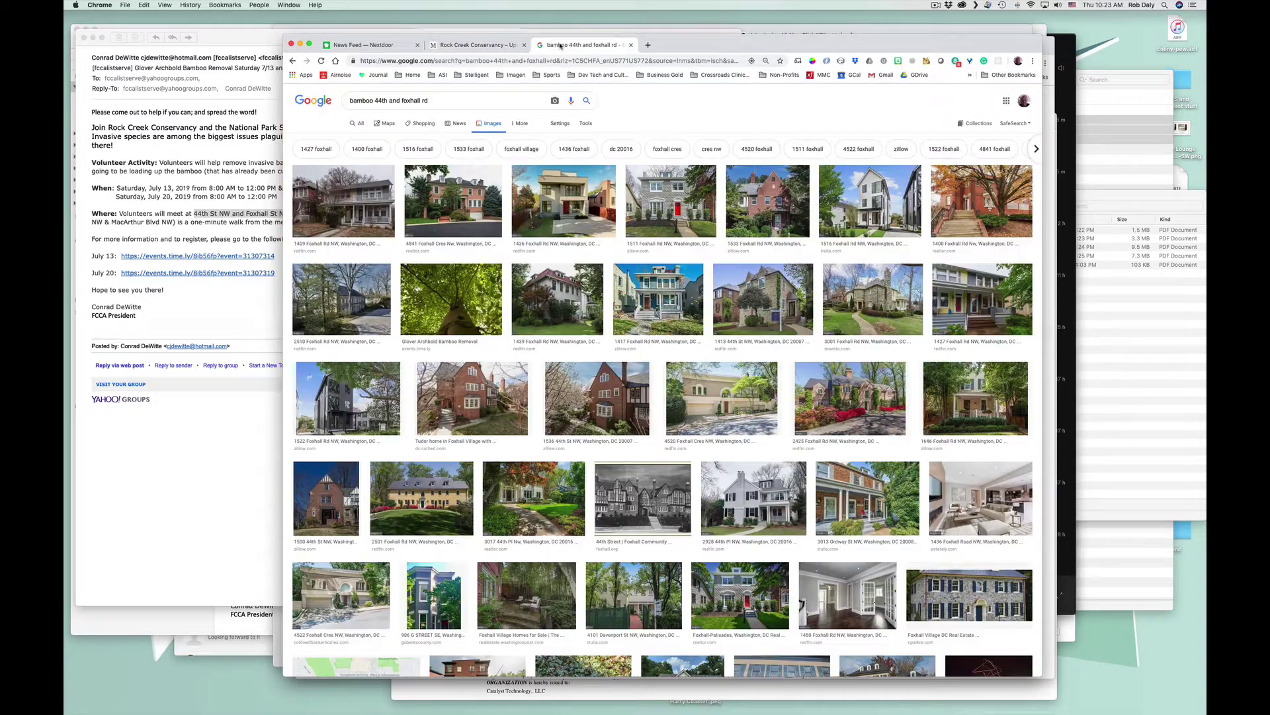
{"action": "left_click", "coordinate": [473, 45]}
{"action": "left_click", "coordinate": [374, 46]}
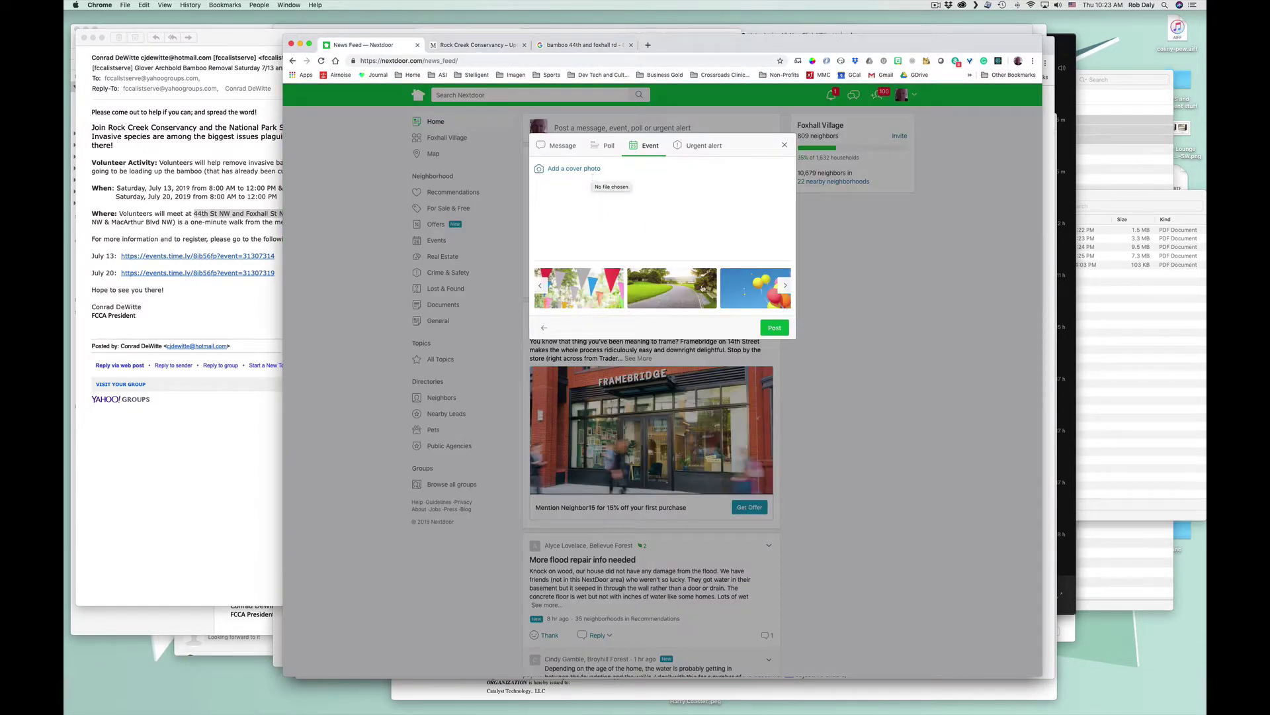
Step: Publish the bamboo removal event without a cover photo and check the options available on the new post
{"action": "left_click", "coordinate": [775, 329]}
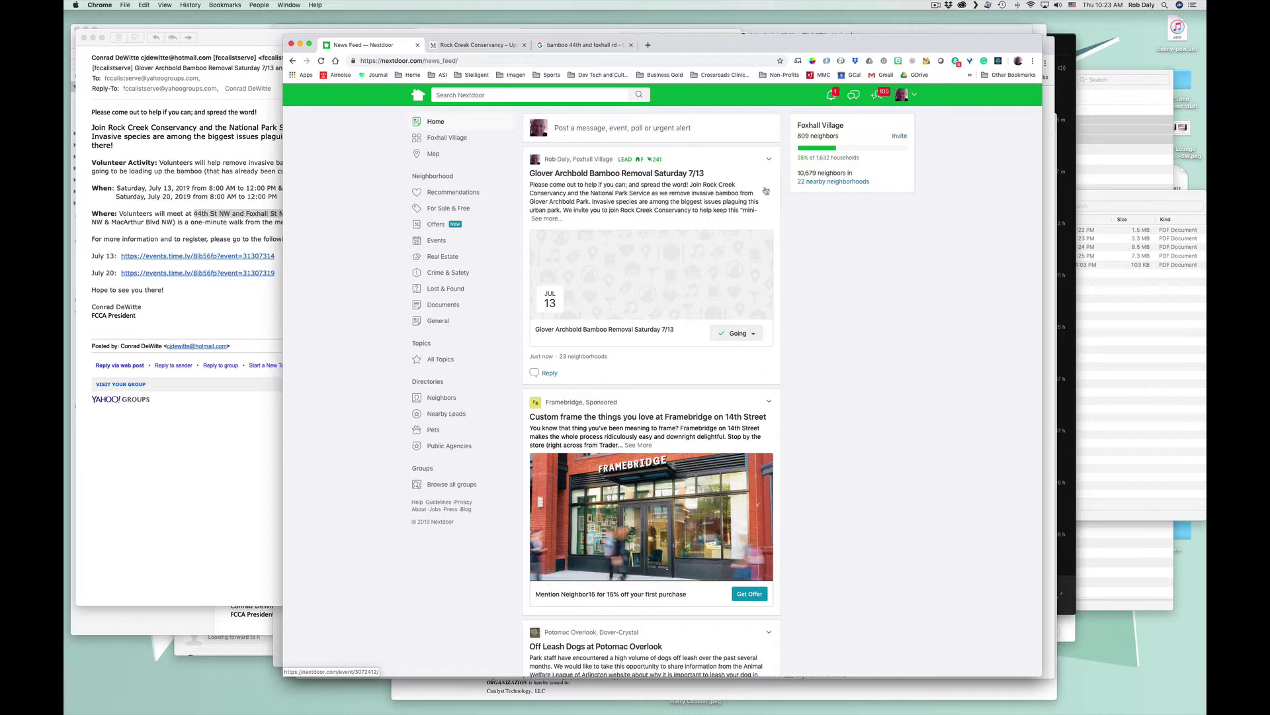
{"action": "left_click", "coordinate": [768, 160]}
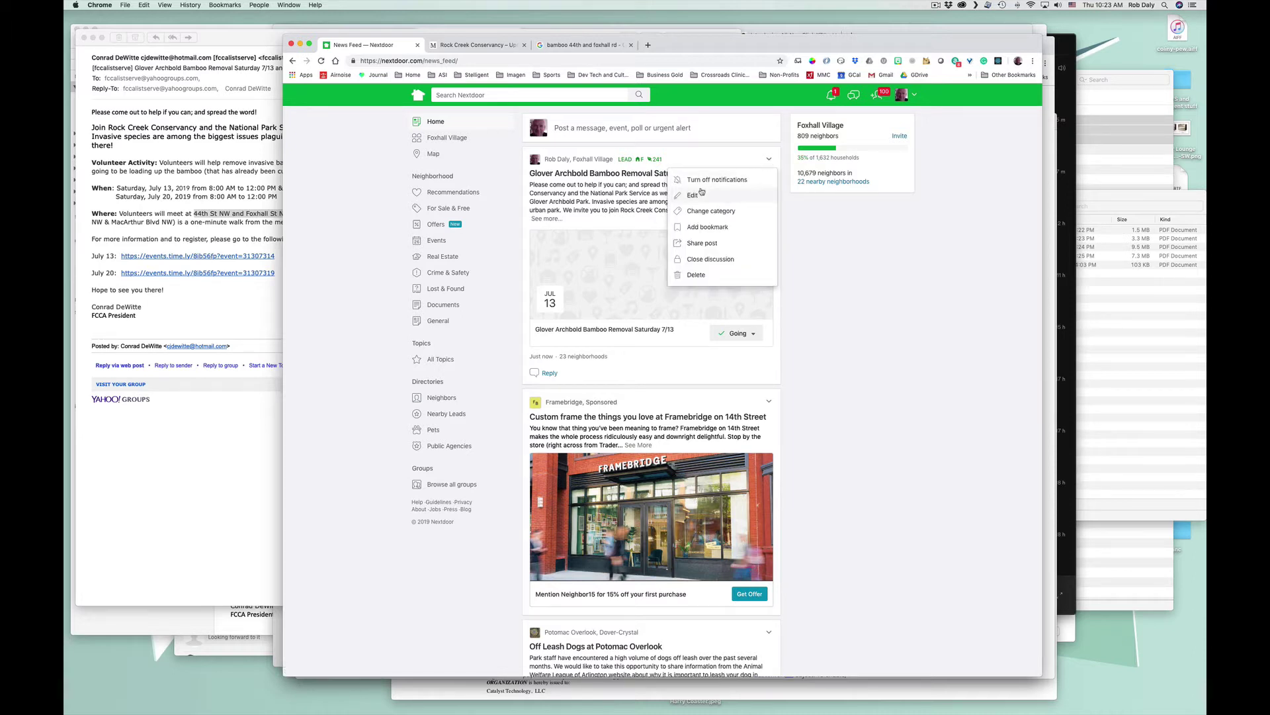
{"action": "left_click", "coordinate": [833, 245]}
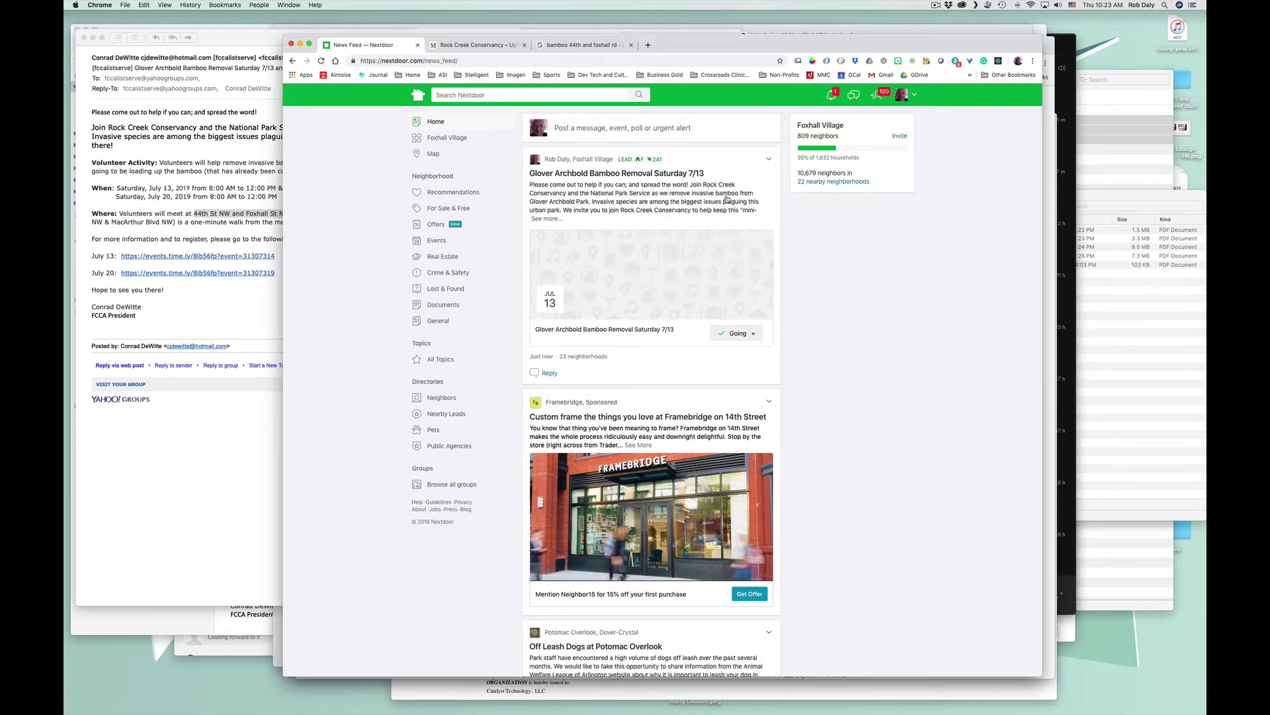